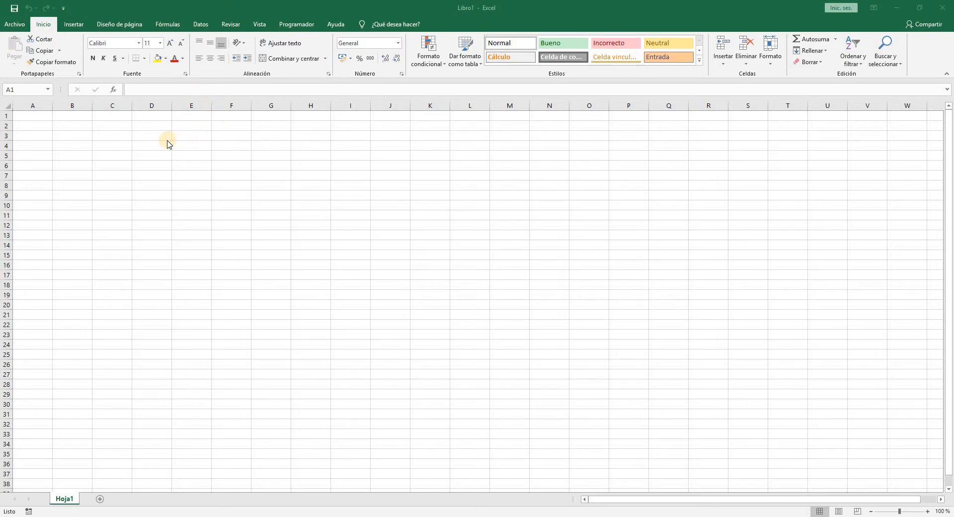
Enter the text "hola que tal estás" in cell C2.
click(107, 125)
click(107, 124)
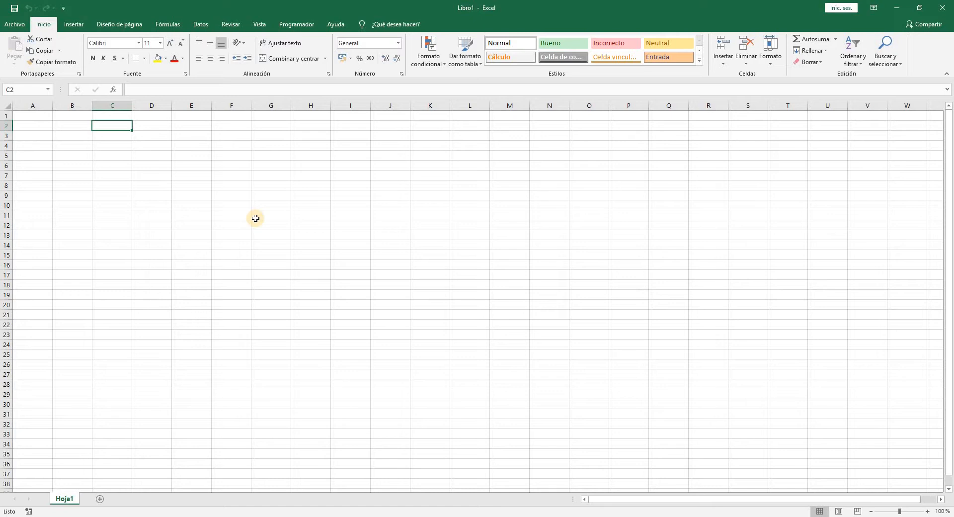
text(hola que tal)
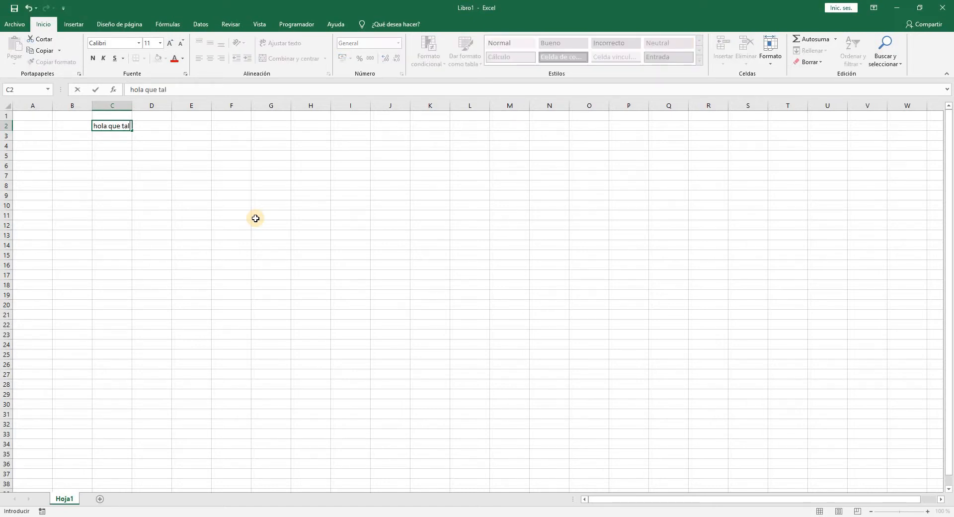
text( estas)
key(BackSpace)
key(BackSpace)
text(ás)
key(Return)
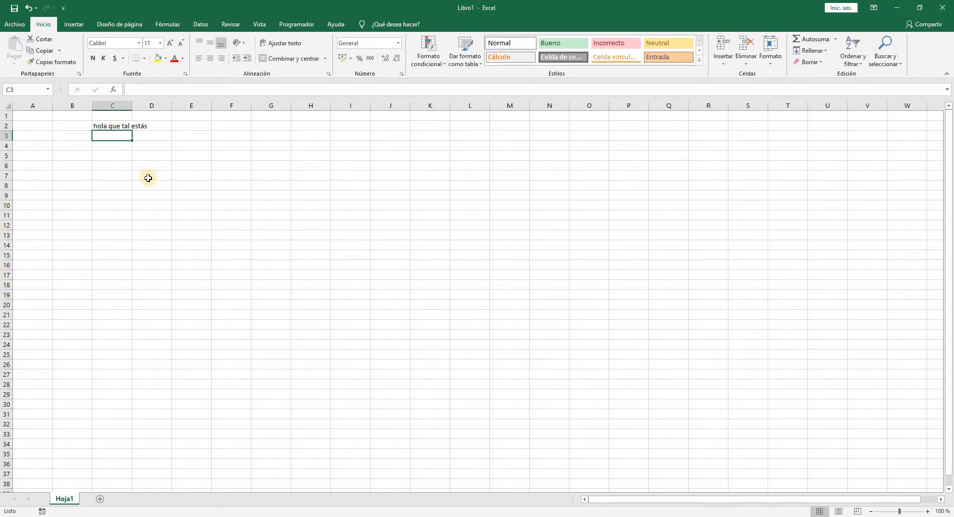
Examine cells C2 and D2 to determine which one actually holds the overflowing text.
click(110, 128)
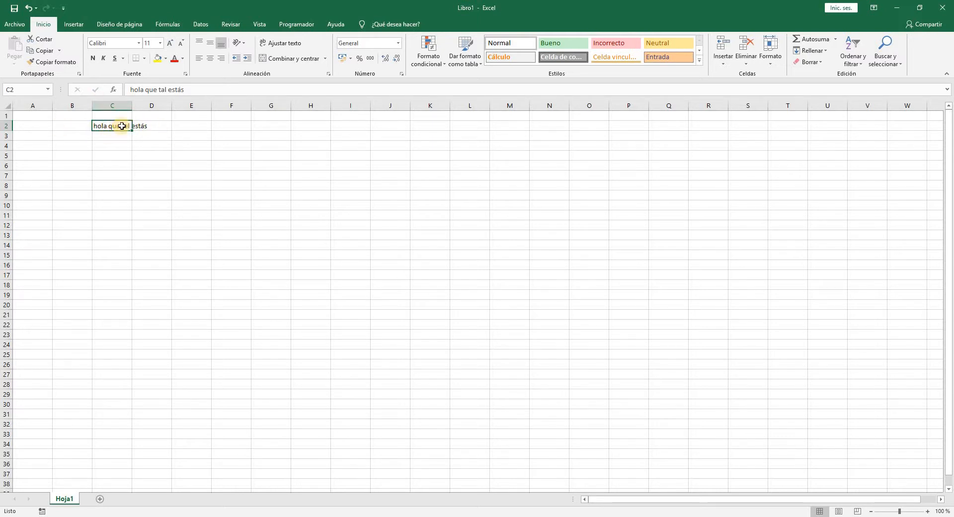
click(154, 123)
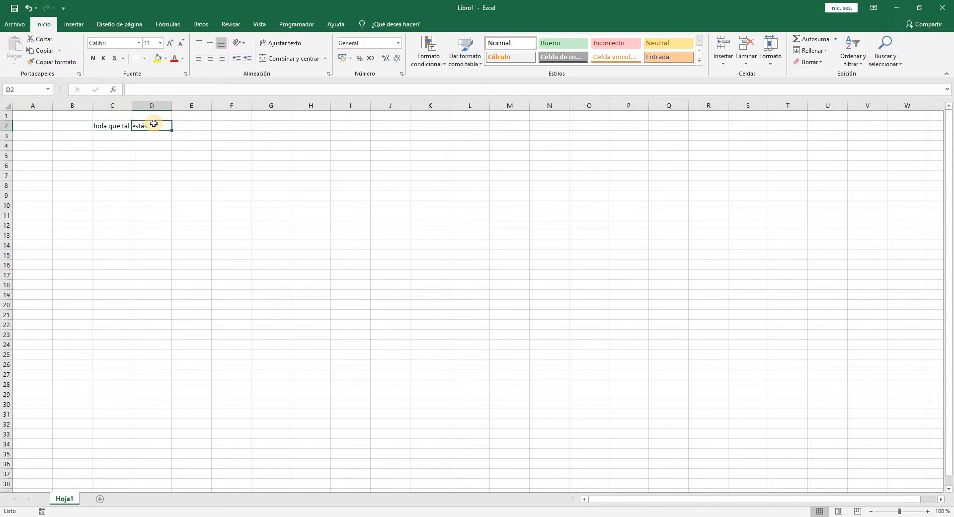
click(113, 126)
double_click(112, 125)
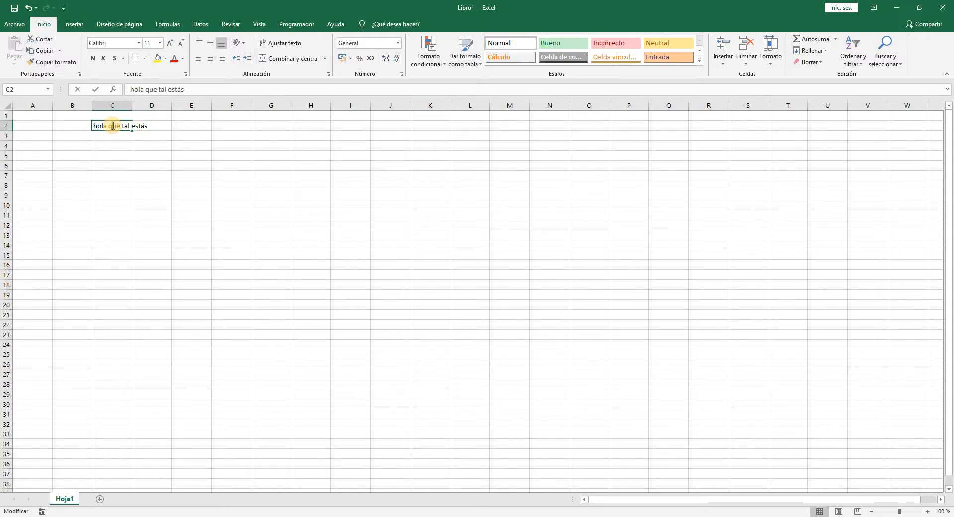
drag(97, 126, 156, 128)
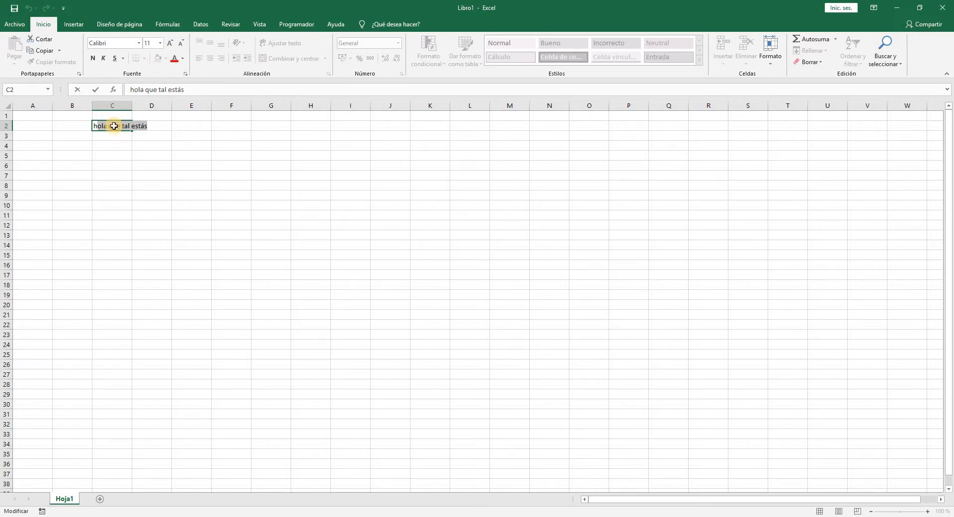
key(Return)
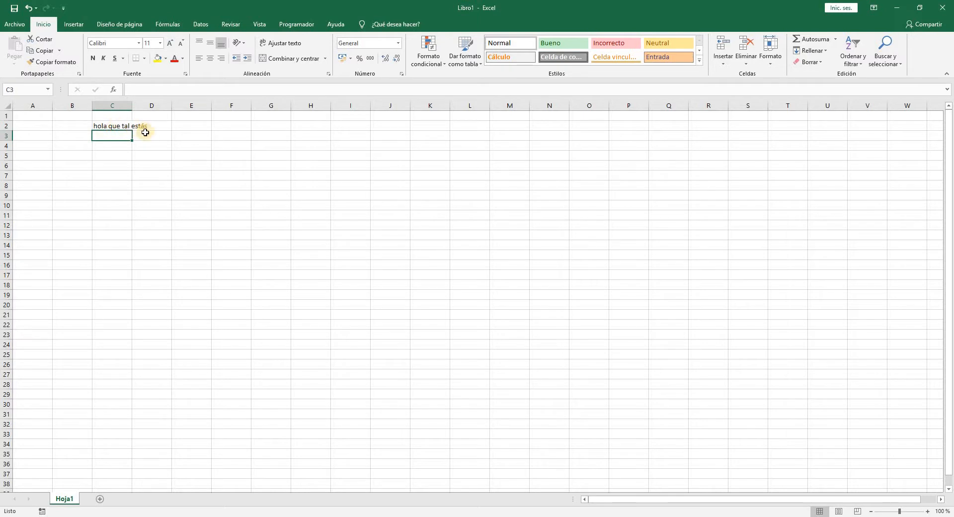
Enter "jajaja" in cell D2 and select that cell again.
click(159, 126)
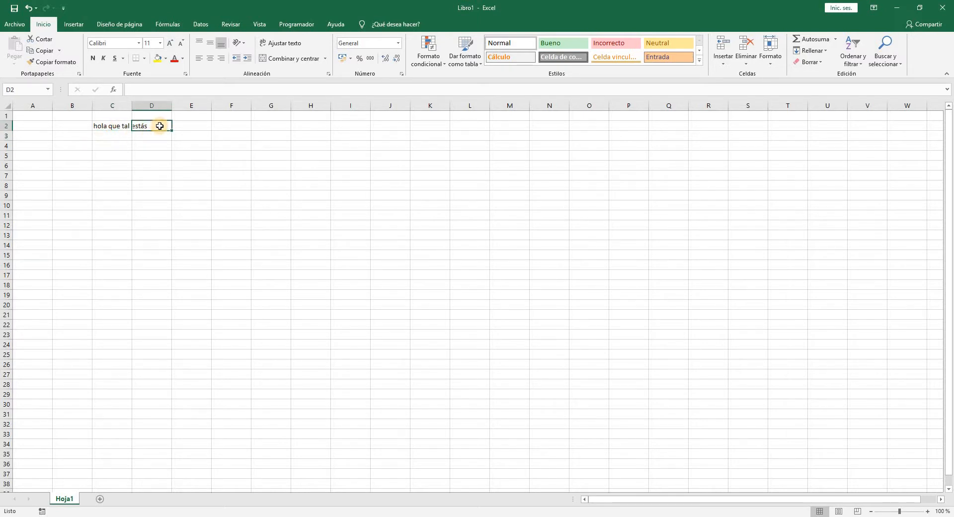
text(jajaja)
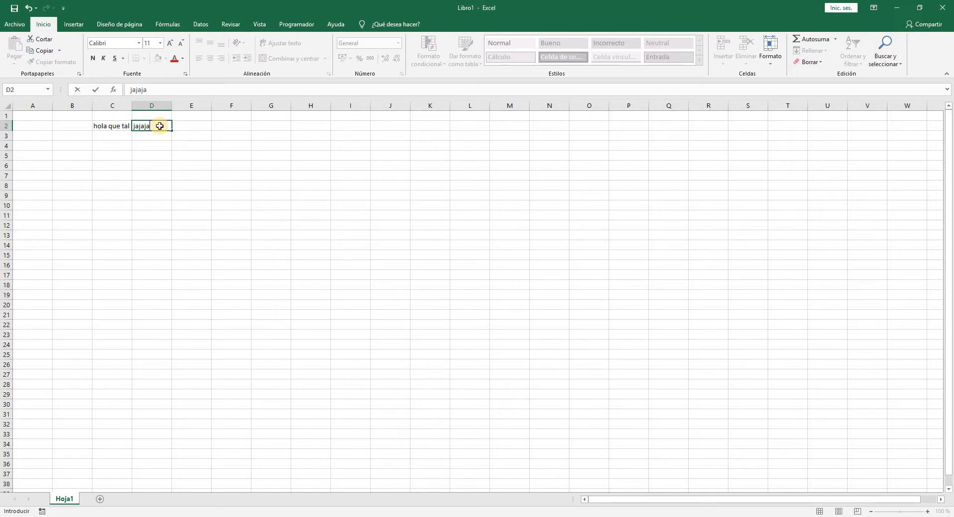
key(Return)
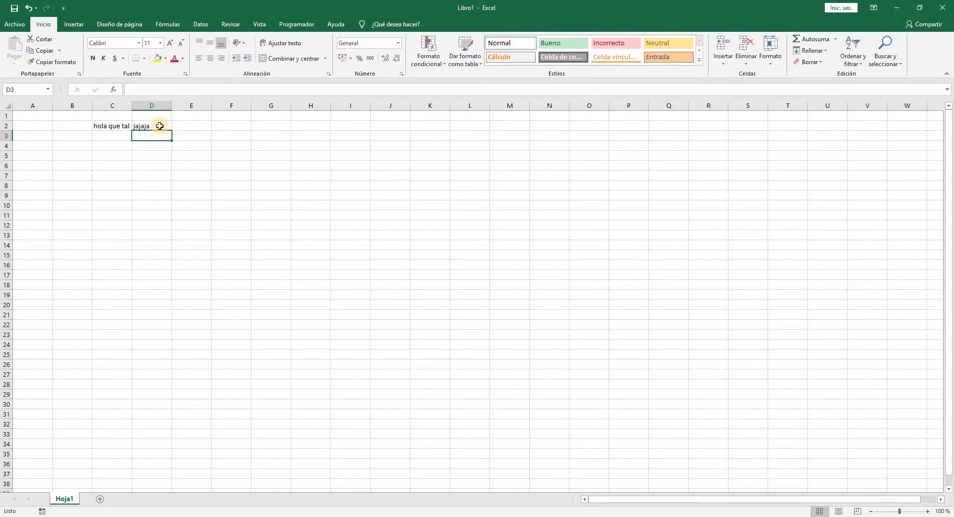
click(159, 126)
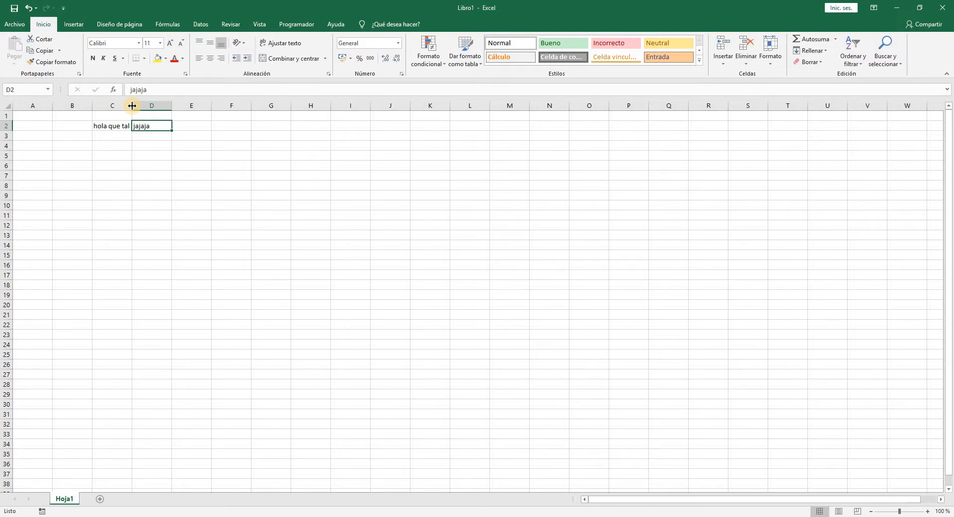
Manually widen column C to 16,43 so the full text of C2 fits.
drag(132, 105, 157, 108)
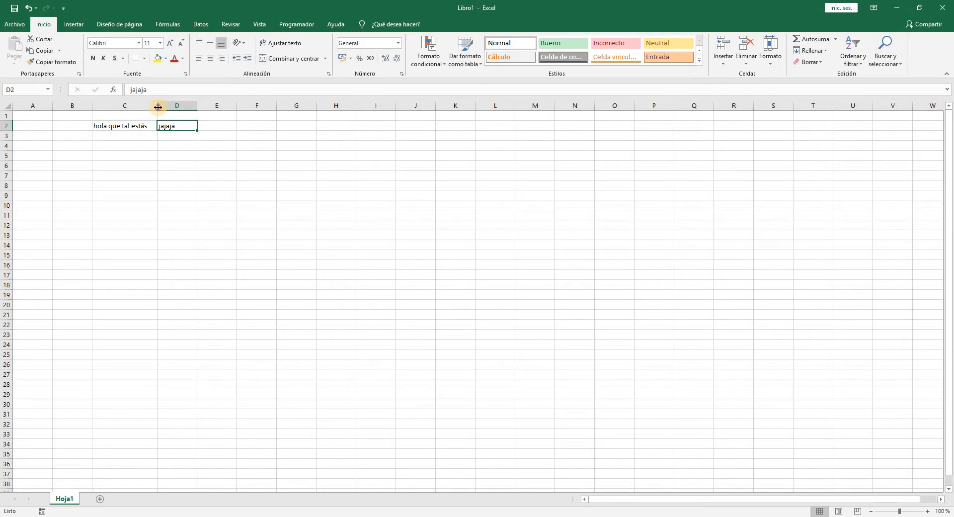
drag(158, 107, 158, 107)
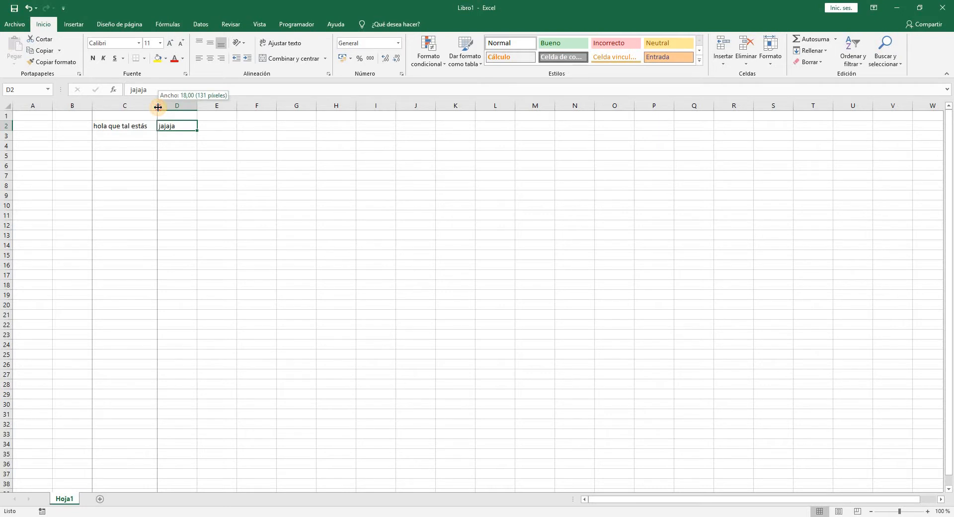
drag(156, 107, 152, 108)
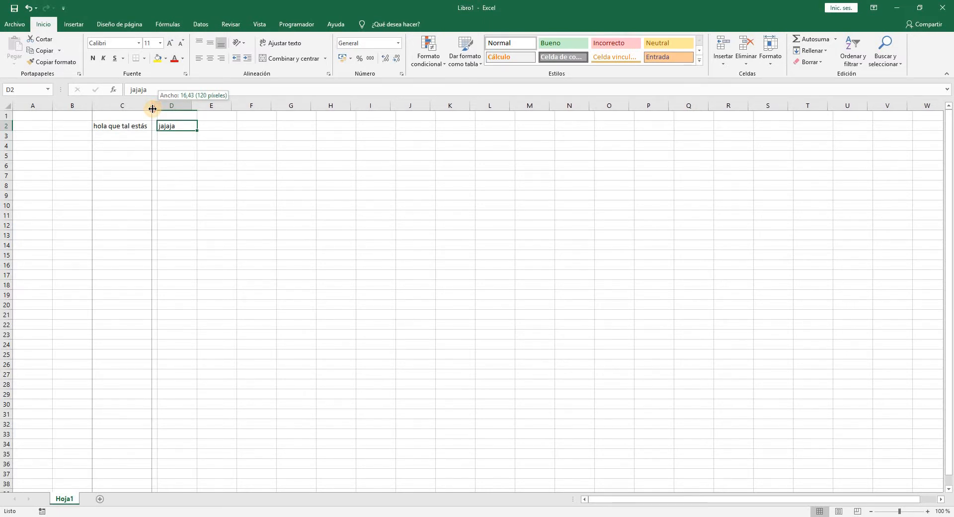
drag(153, 108, 152, 109)
drag(152, 108, 152, 108)
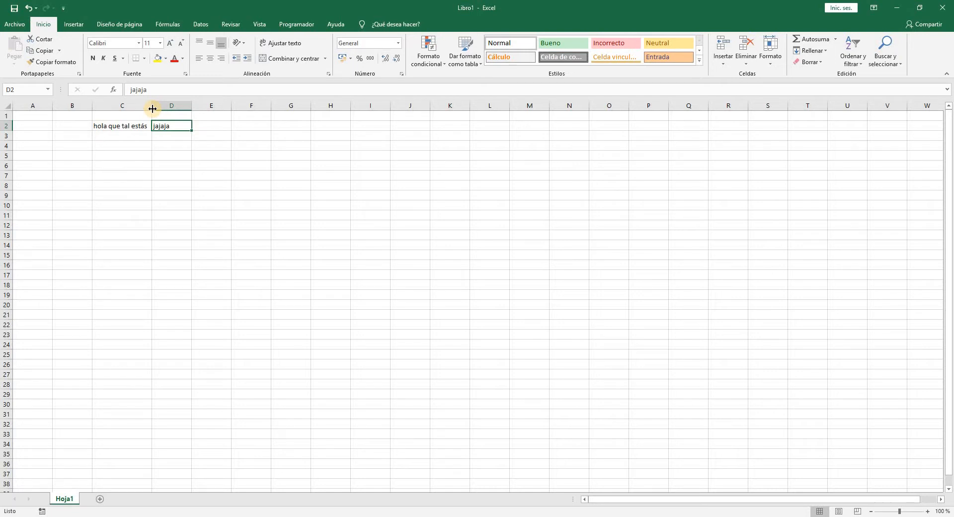
Set the width of column C to exactly 16,50.
right_click(128, 108)
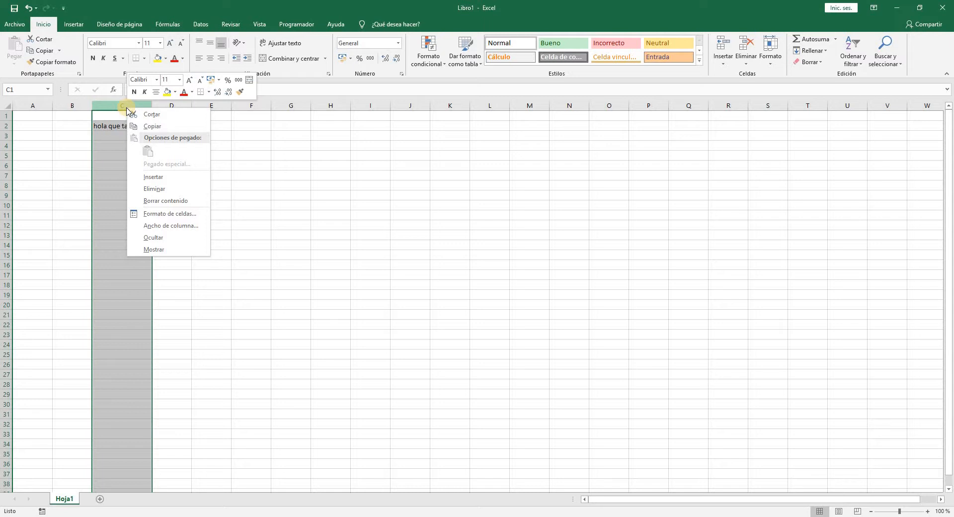
click(185, 226)
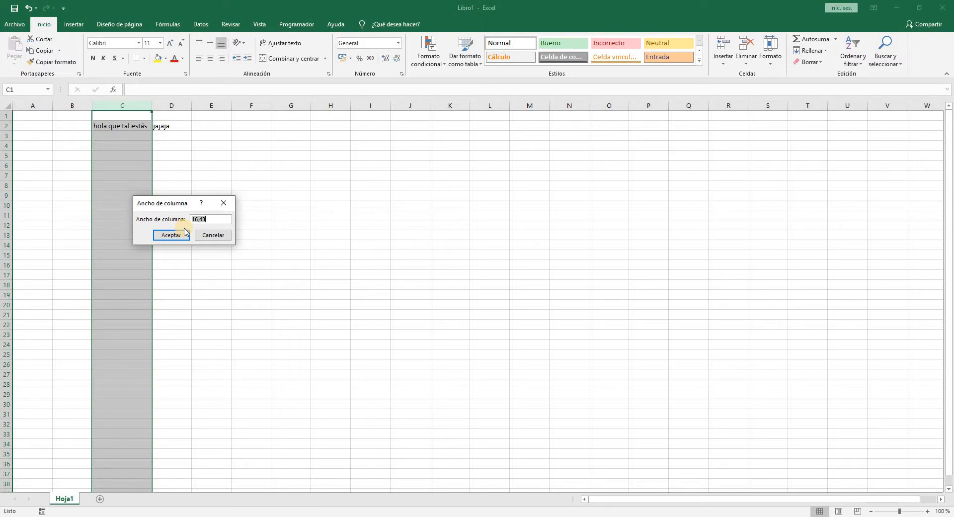
key(Right)
key(BackSpace)
key(BackSpace)
key(BackSpace)
key(BackSpace)
key(BackSpace)
text(16,50)
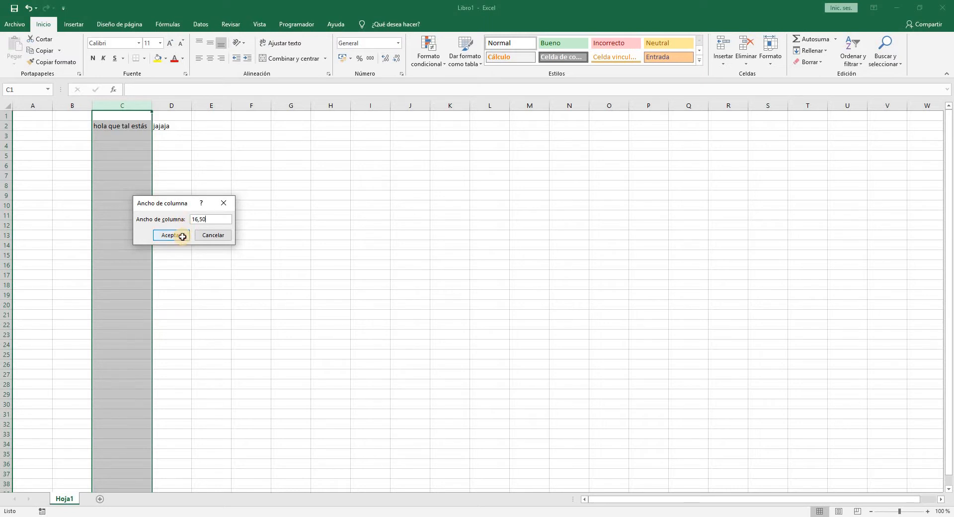
click(183, 236)
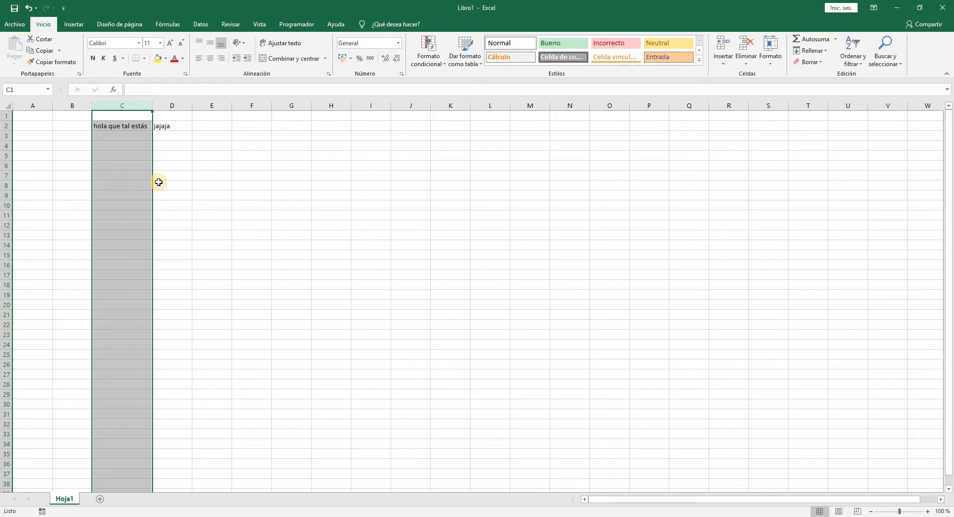
Manually increase the height of row 2 to about 28,5.
click(5, 125)
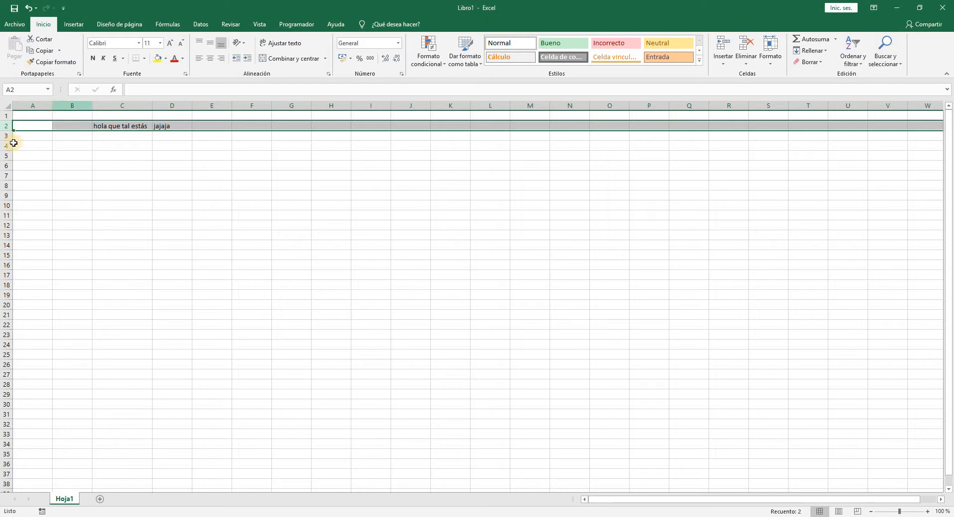
drag(12, 132, 11, 132)
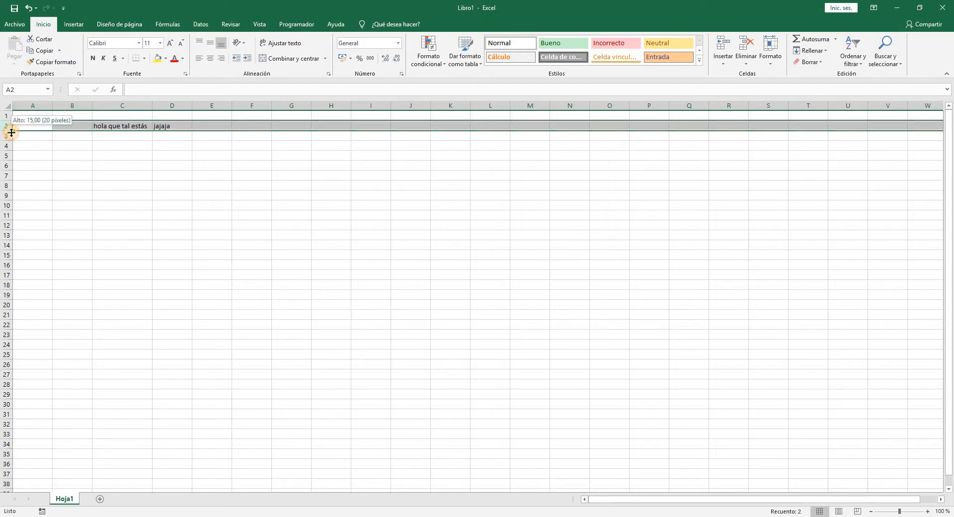
drag(11, 133, 11, 142)
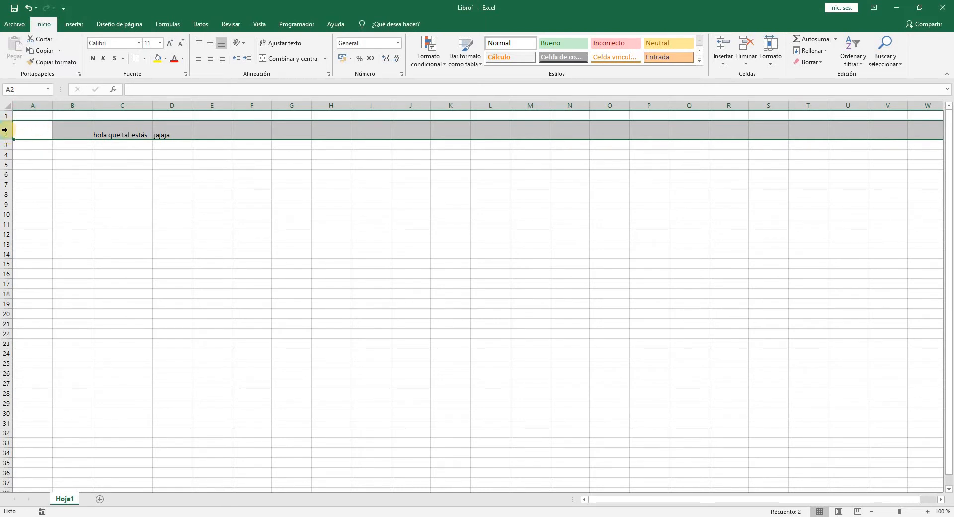
Set the height of row 2 to exactly 30.
right_click(5, 130)
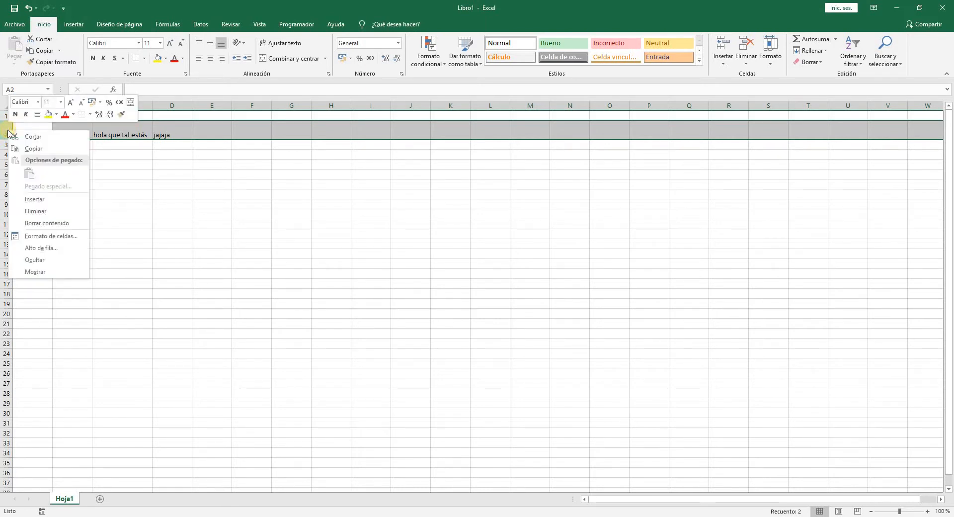
click(69, 248)
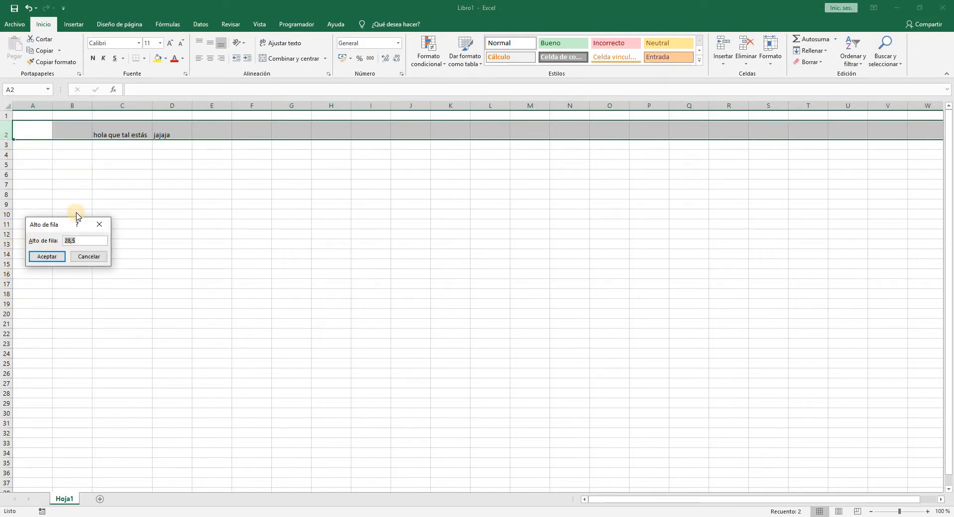
text(30)
click(61, 258)
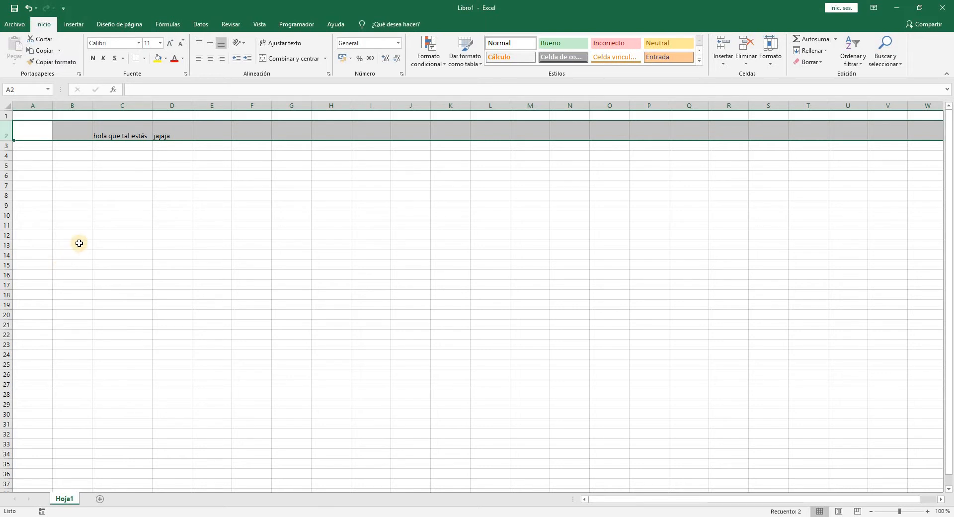
Enter a larger exact height for row 2 and deselect the row by selecting cell F8.
right_click(9, 132)
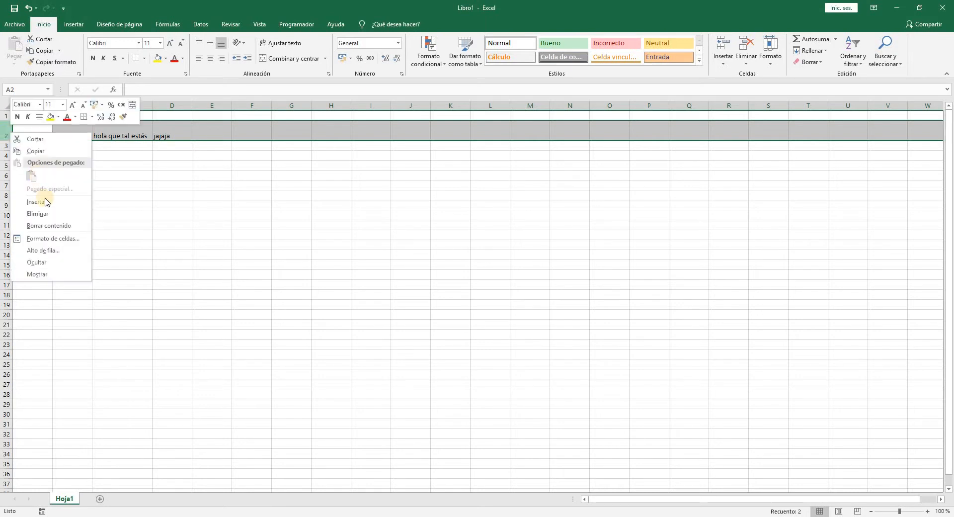
click(42, 250)
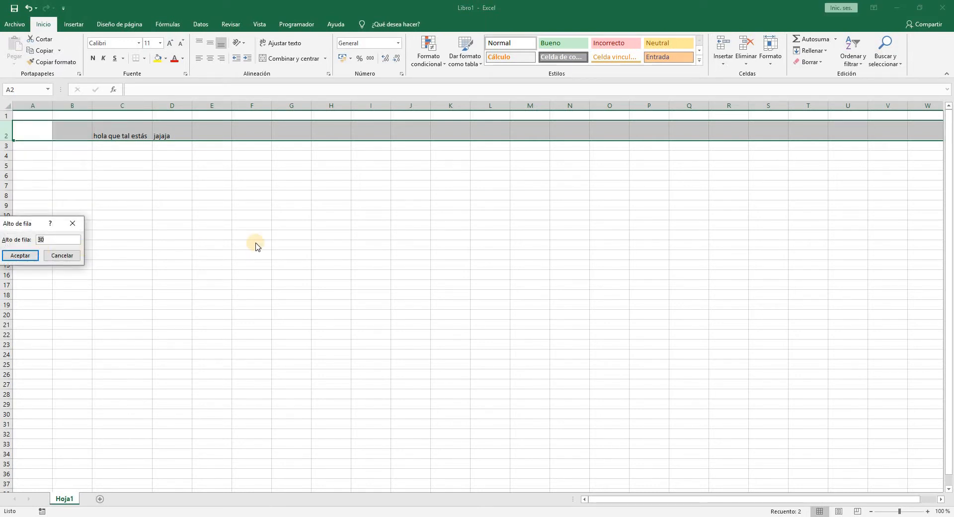
key(Return)
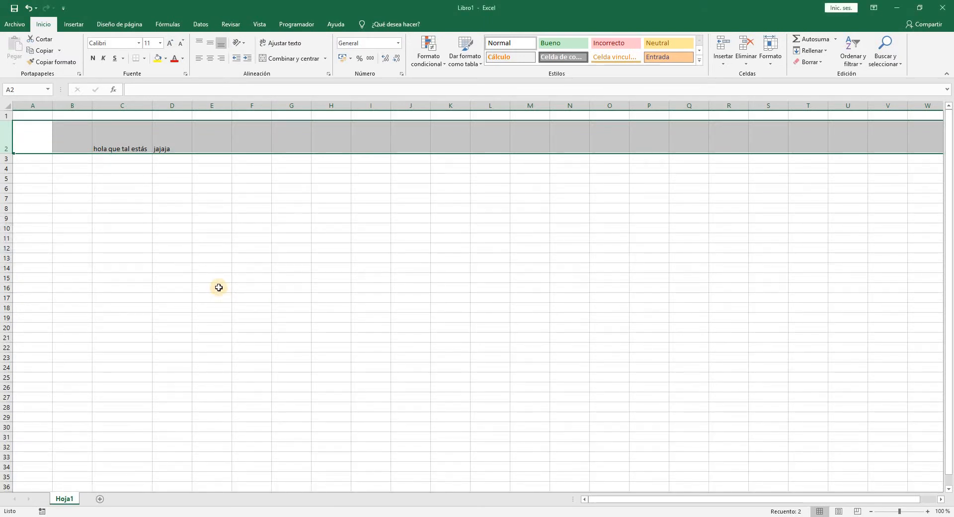
click(249, 214)
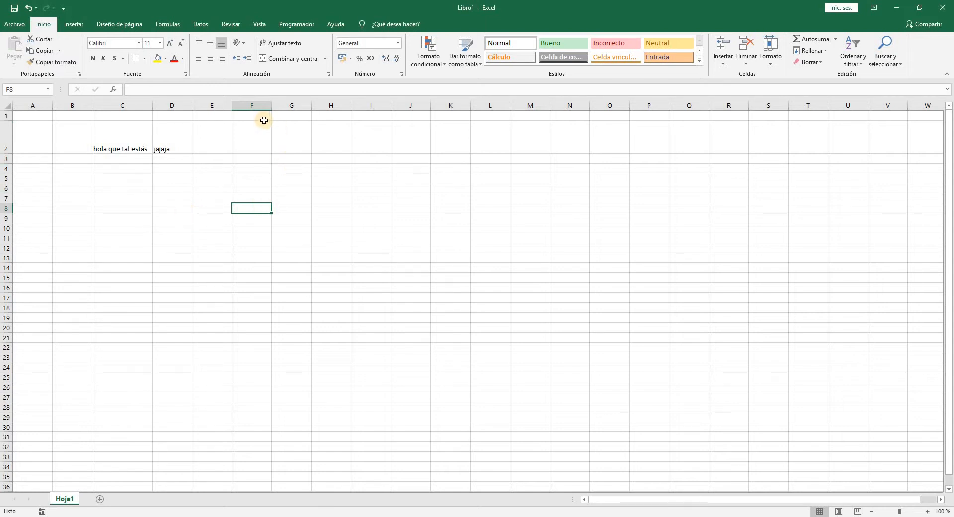
Resize columns E through H together, first widening them and finally making them all equally narrow.
drag(223, 107, 334, 106)
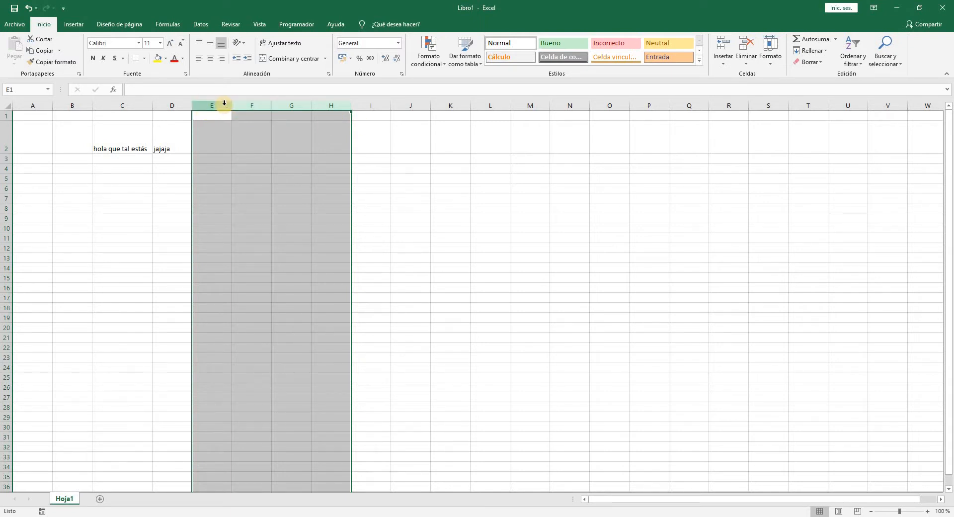
drag(231, 107, 271, 112)
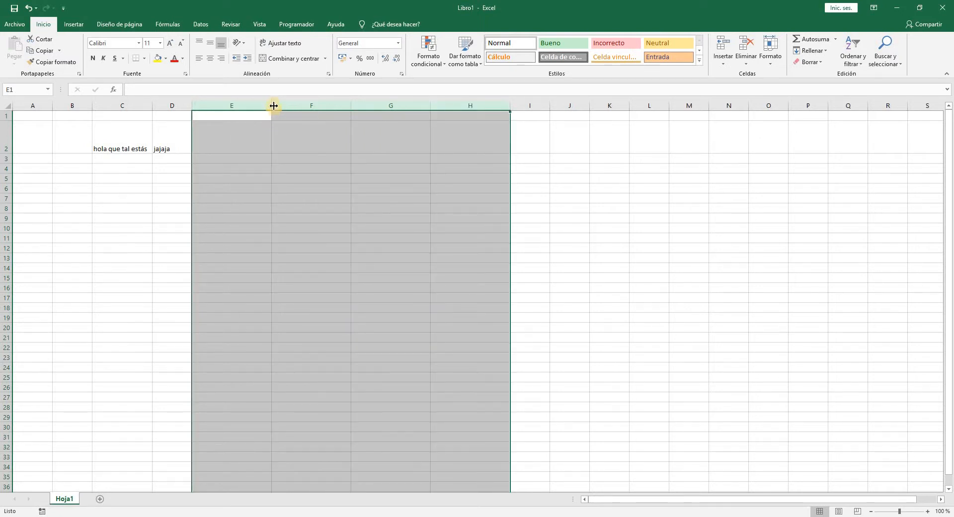
drag(273, 106, 212, 105)
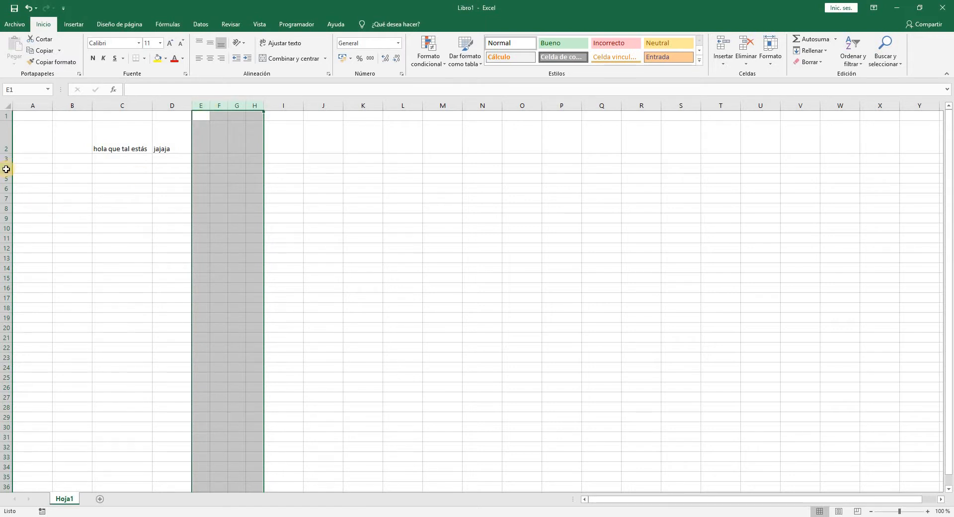
Enlarge rows 4 through 7 together, setting their height to exactly 30.
mouse_move(6, 169)
mouse_down()
mouse_move(6, 196)
mouse_move(7, 175)
mouse_up()
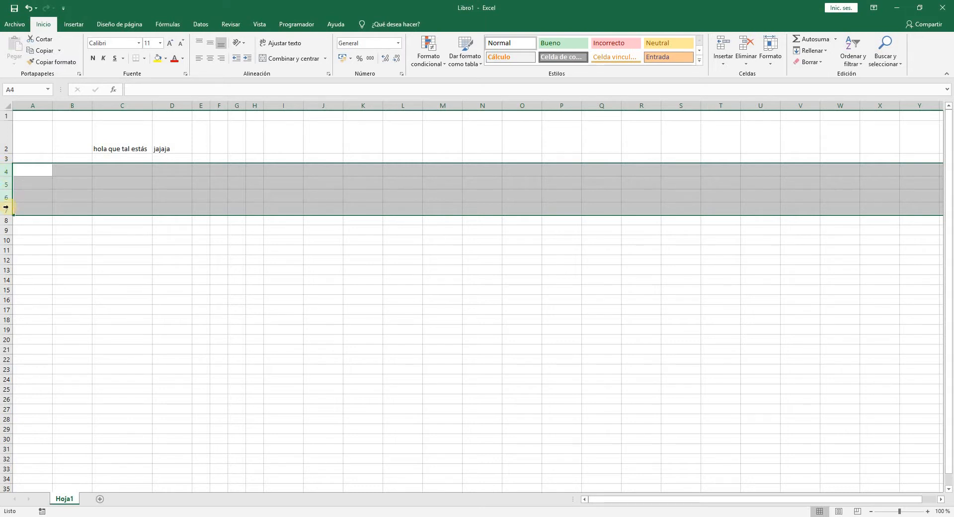
right_click(8, 188)
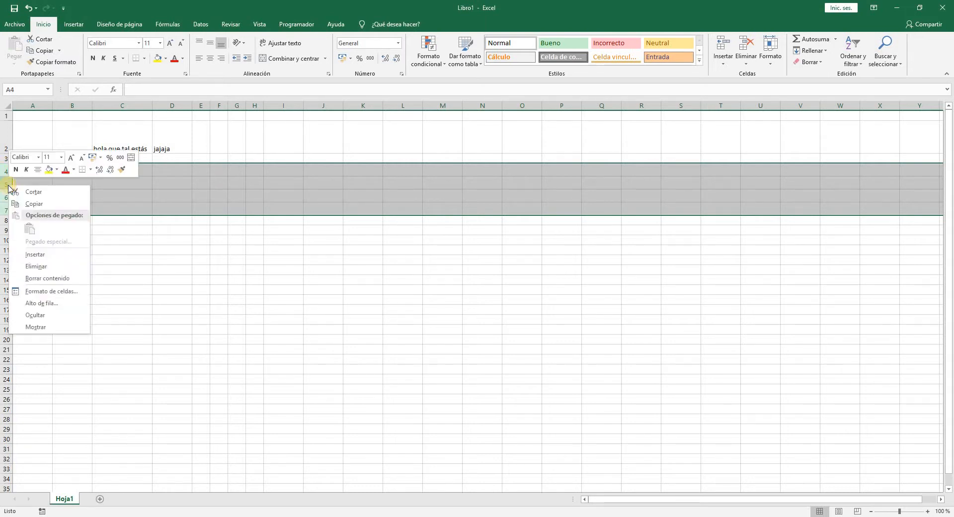
click(73, 307)
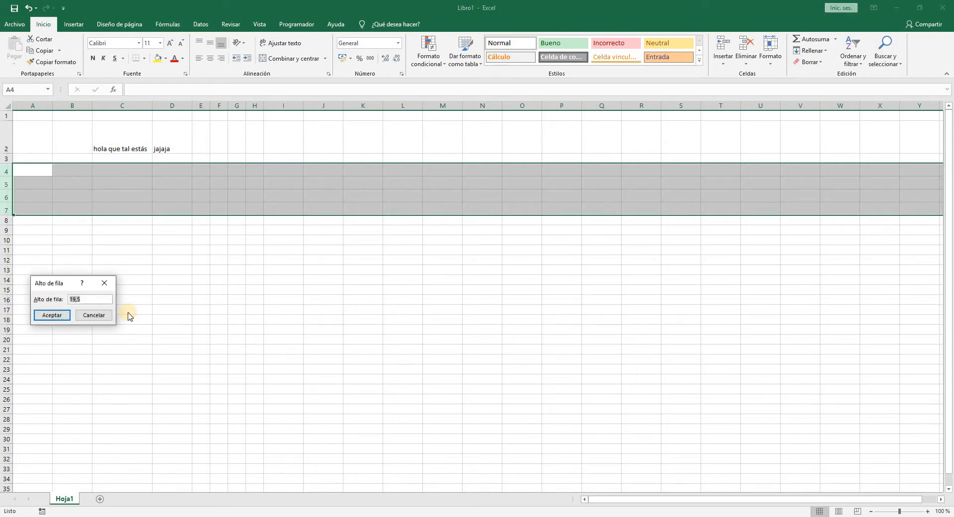
text(30)
key(Return)
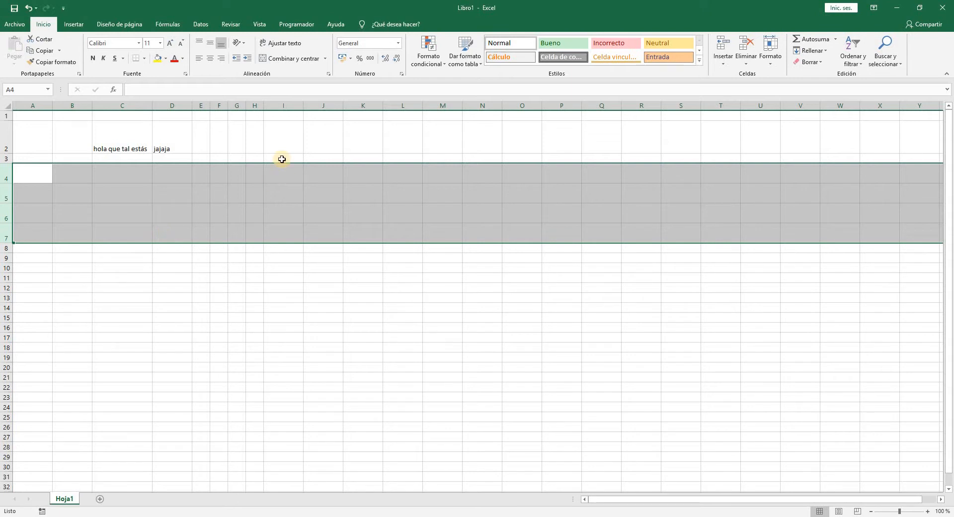
Set the width of columns E through H to 50 at once.
drag(204, 104, 257, 107)
right_click(257, 107)
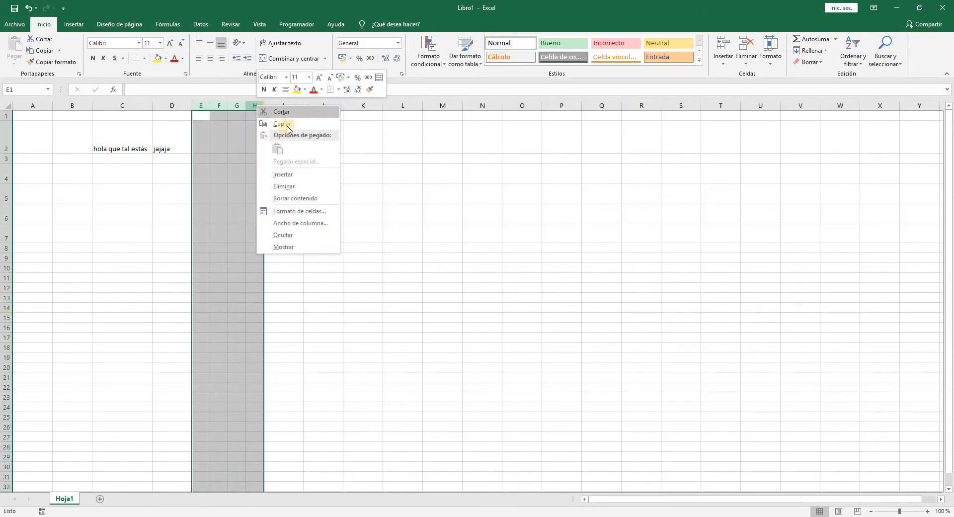
click(327, 226)
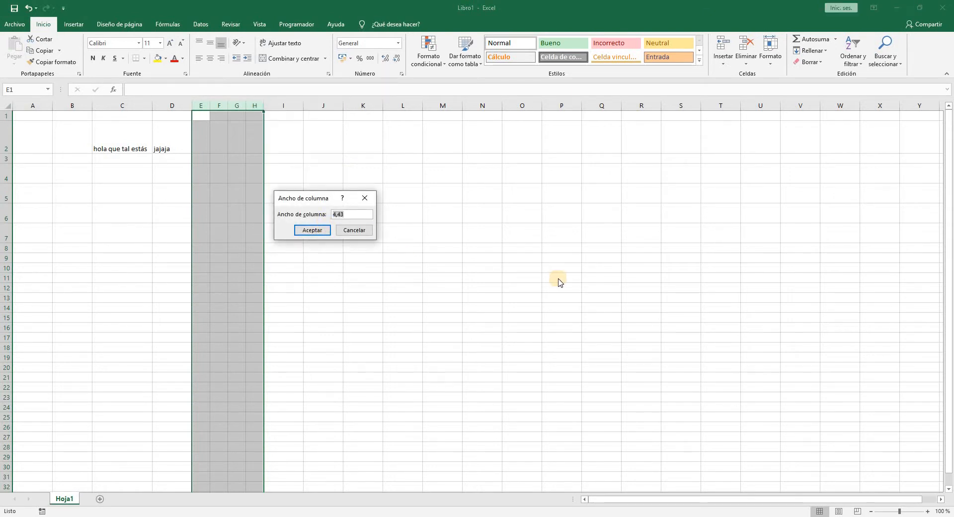
text(50)
key(Return)
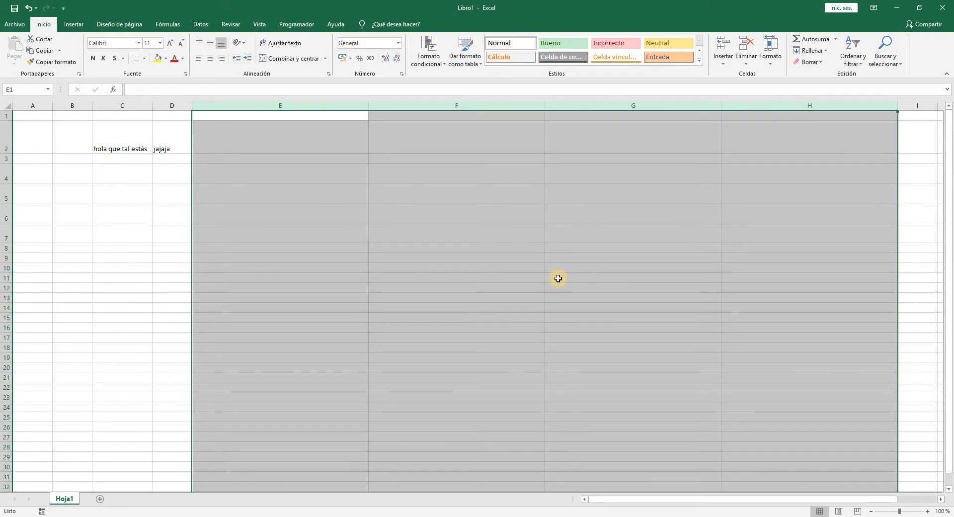
Reduce the width of columns E through H to exactly 30 and deselect them by selecting cell E1.
right_click(296, 107)
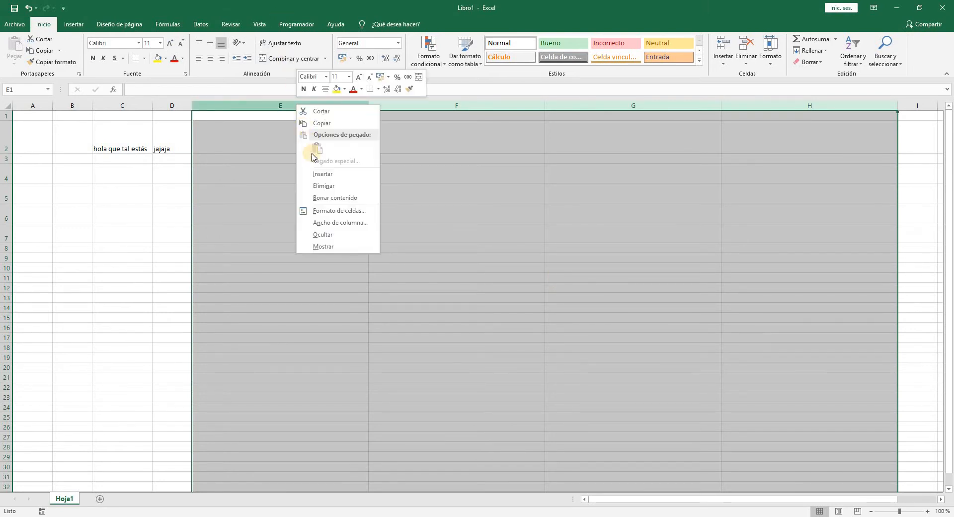
click(315, 218)
text(30)
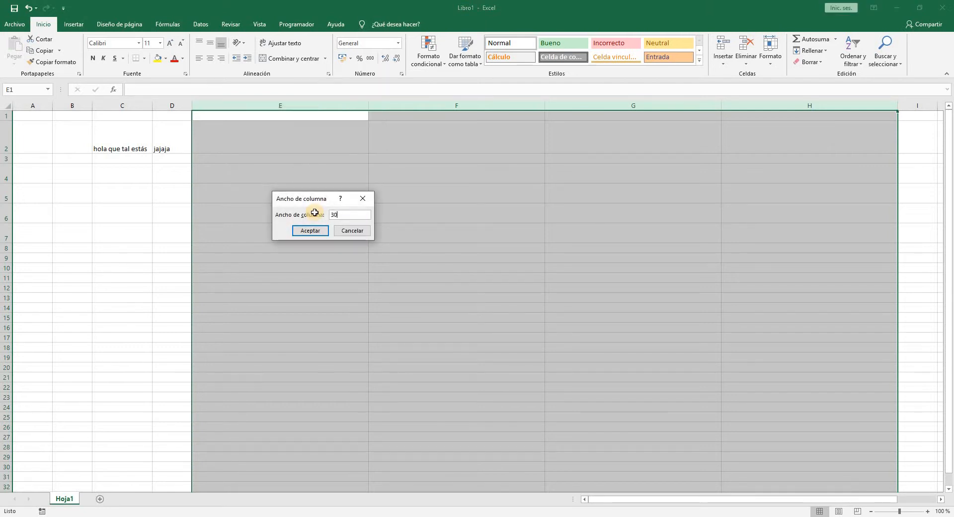
key(Return)
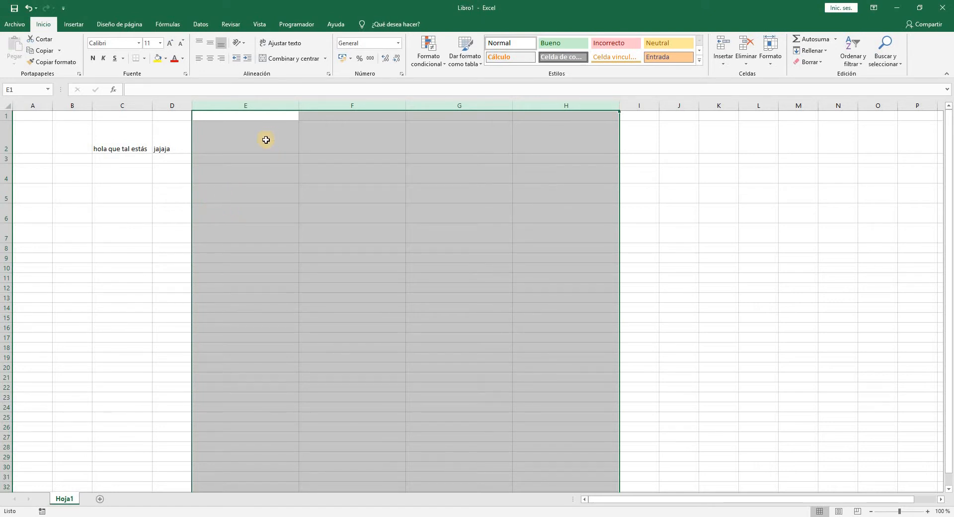
click(281, 114)
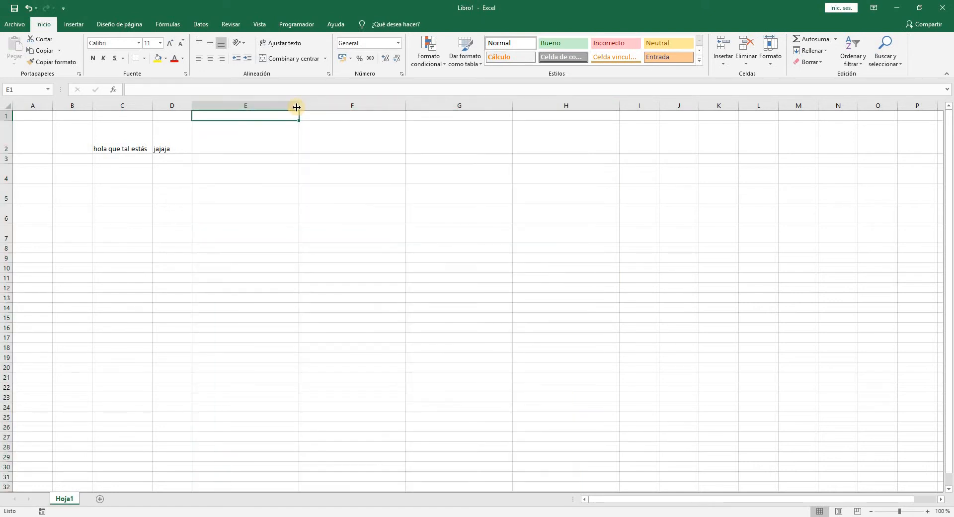
Narrow column E manually and look over the available row height and column width options.
drag(298, 106, 253, 105)
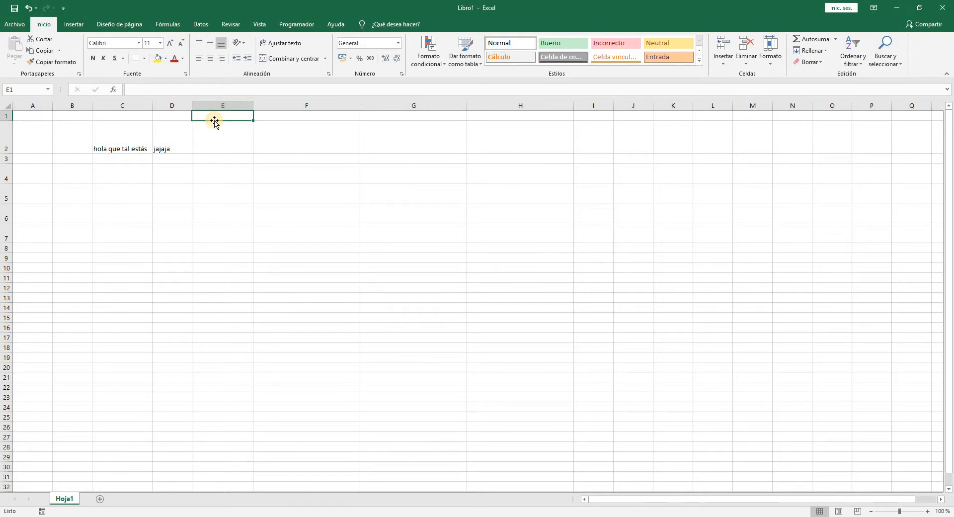
click(216, 105)
click(769, 61)
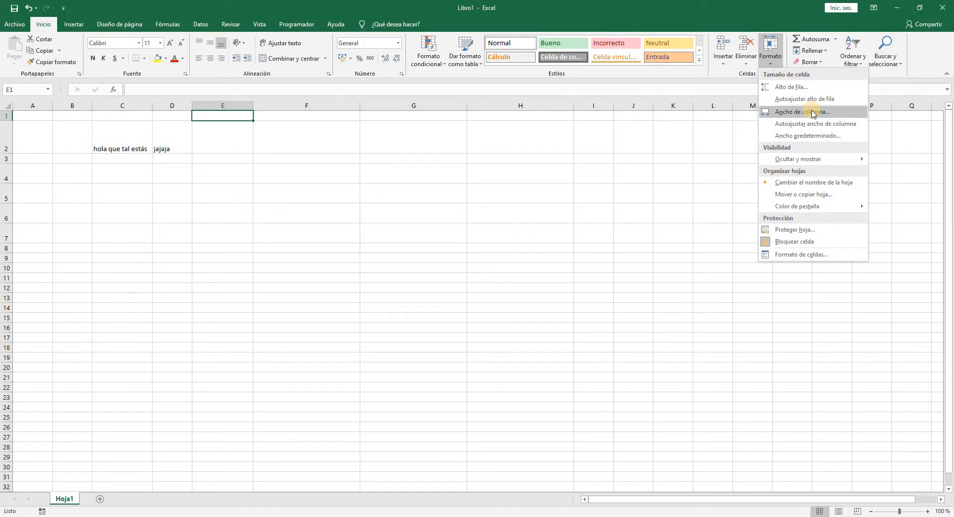
click(216, 139)
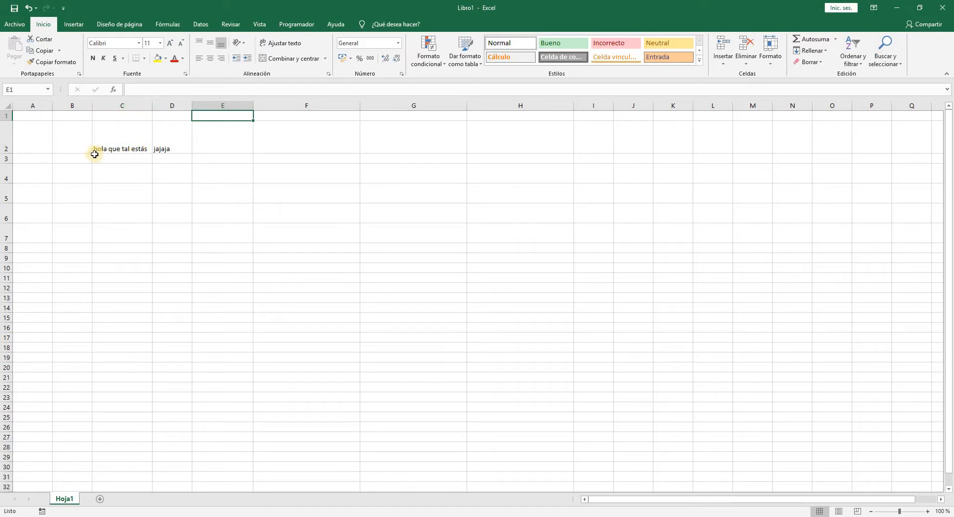
Narrow column C until its text is cut off and AutoFit the column width to its contents.
drag(152, 109, 127, 199)
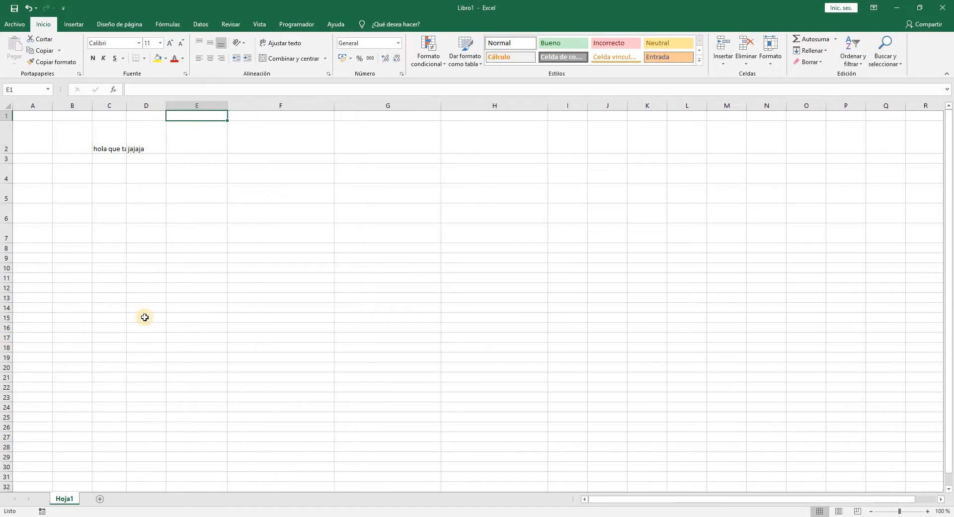
click(102, 105)
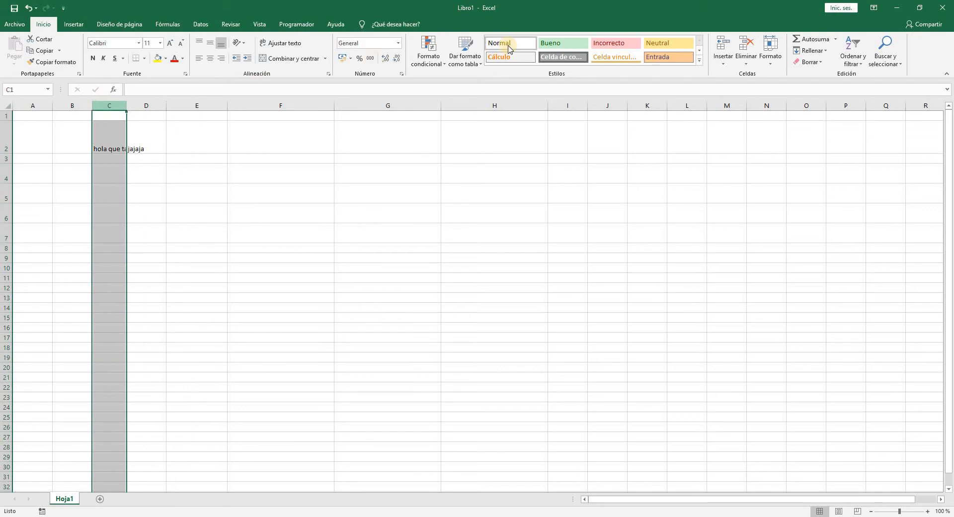
click(763, 67)
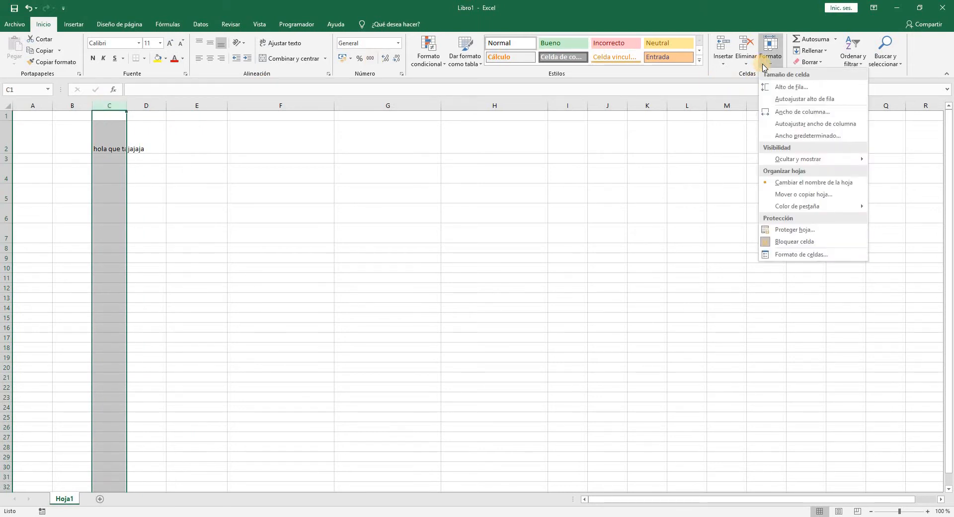
click(792, 124)
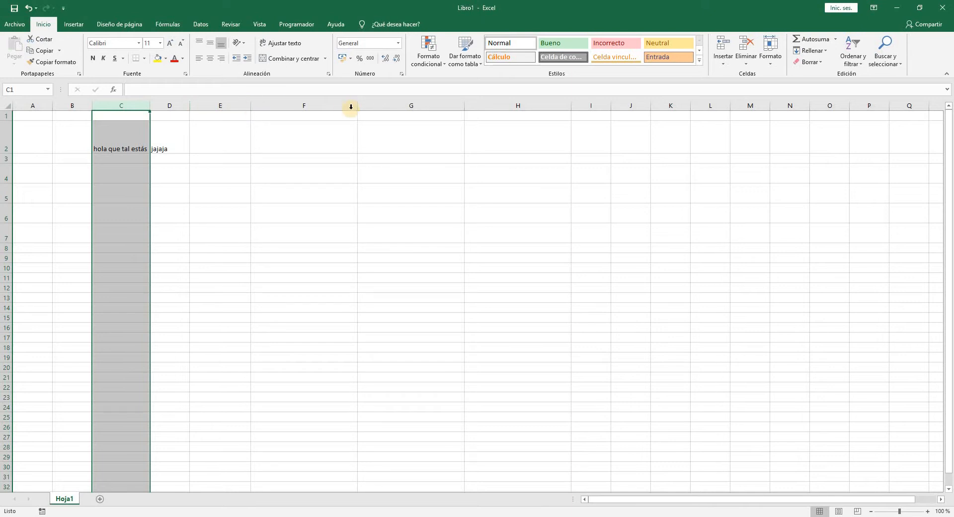
Narrow column F manually and enter "hola que tal estas" in cell F3.
drag(356, 106, 287, 118)
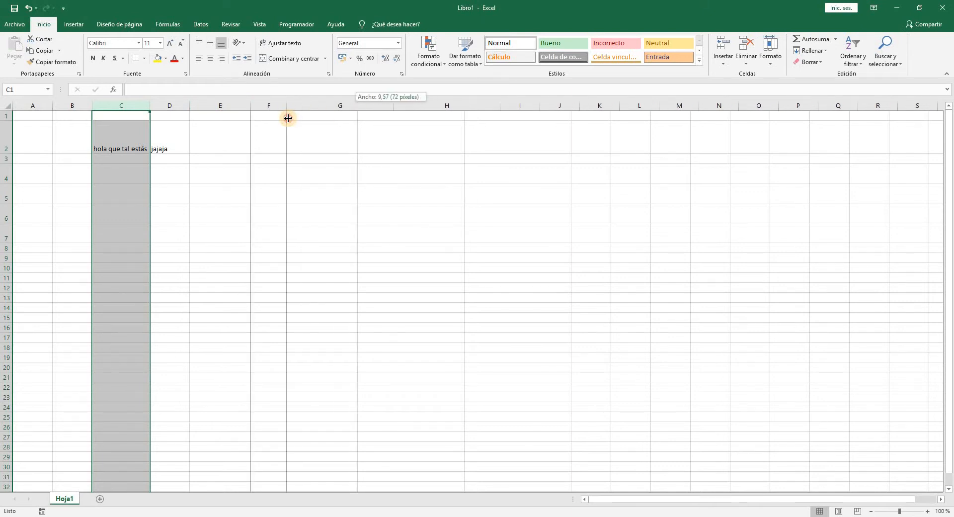
click(263, 161)
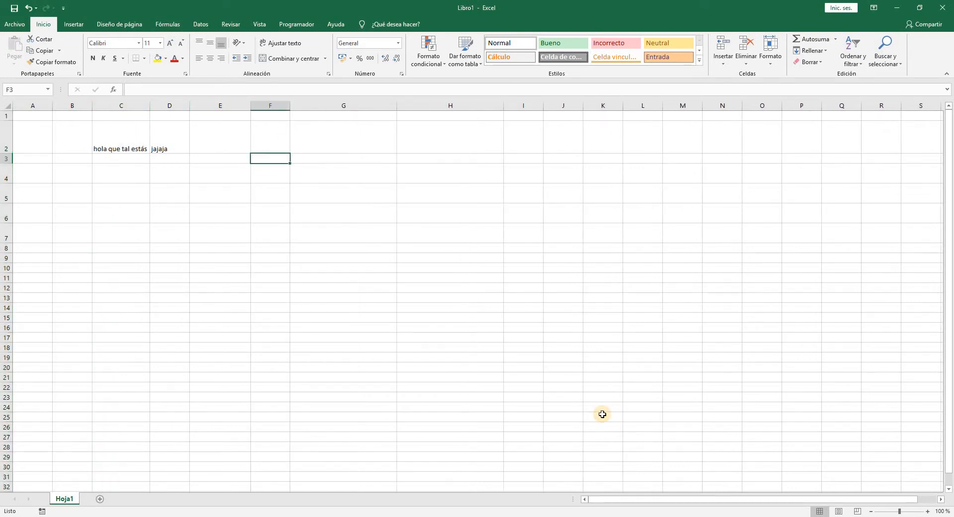
text(hola qu)
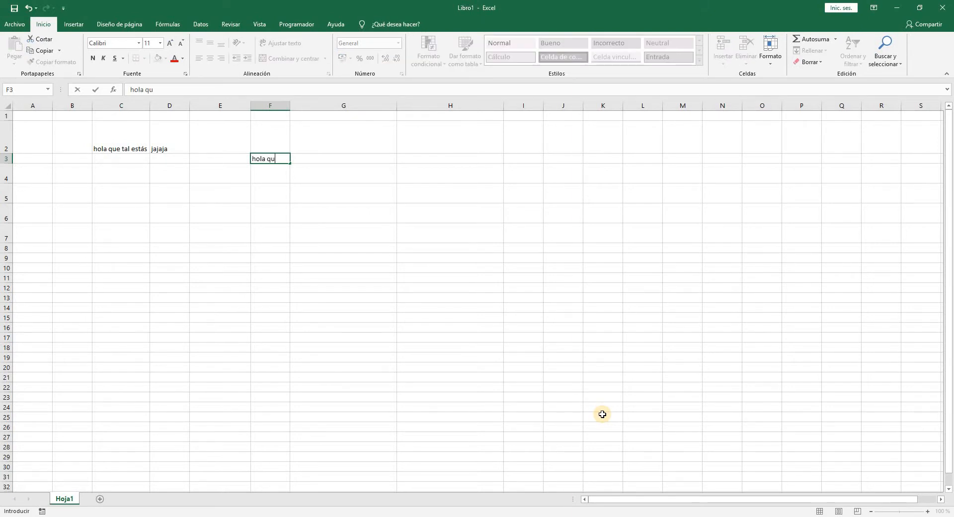
text(e tal estas)
key(Return)
Enter "me gustaria cambiar el ancho de esta columna" in cell F4.
text(m)
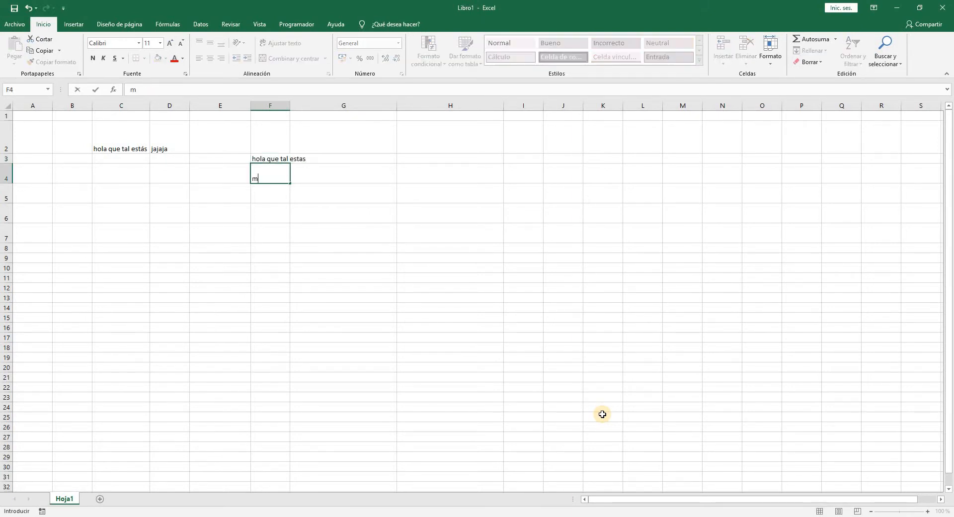
text(e gustaria cajb)
key(BackSpace)
key(BackSpace)
text(mvia)
key(BackSpace)
key(BackSpace)
key(BackSpace)
text(nbiar el)
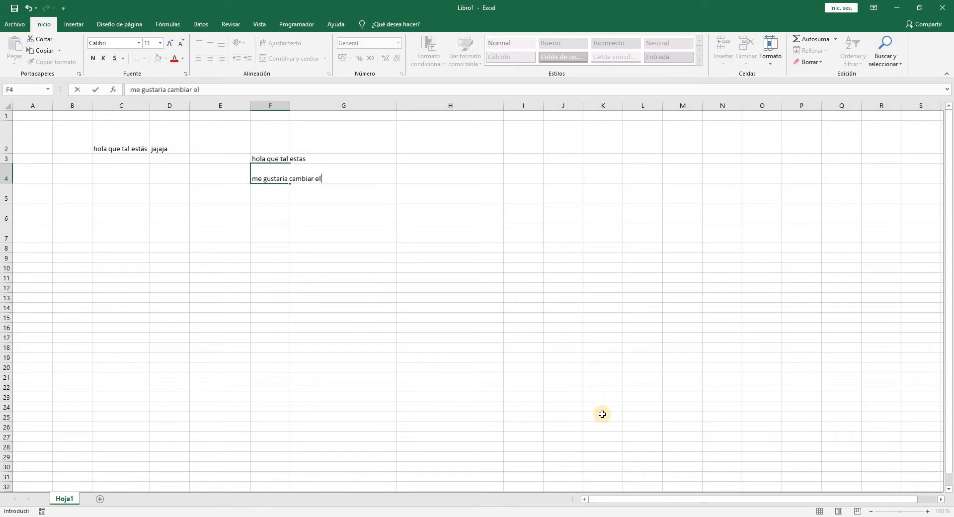
text( ancho de esta columna)
key(Return)
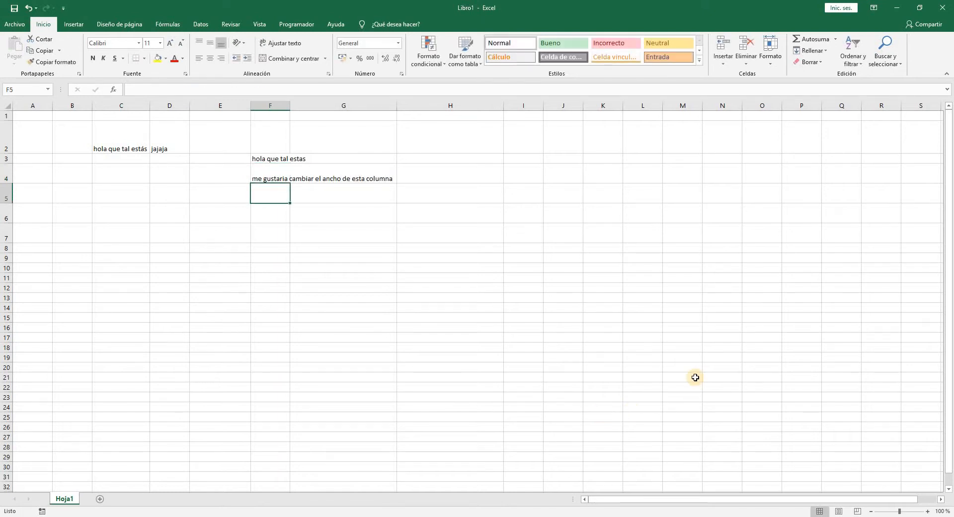
AutoFit the width of column F to its longest text and deselect it by selecting cell G2.
click(273, 175)
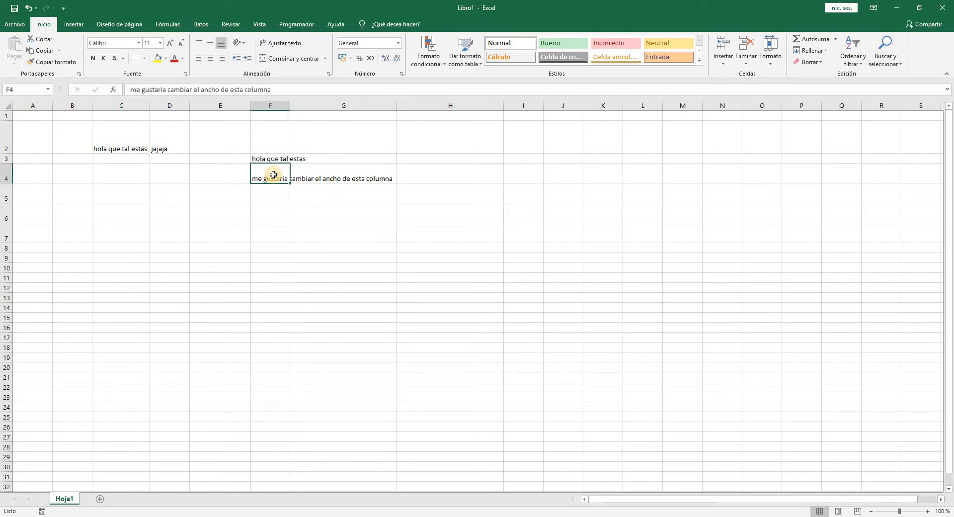
click(274, 104)
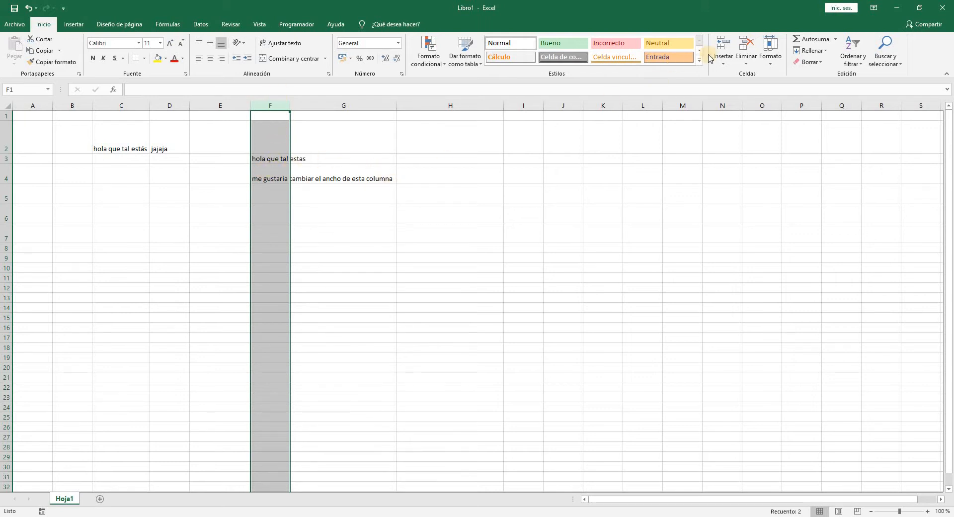
click(769, 68)
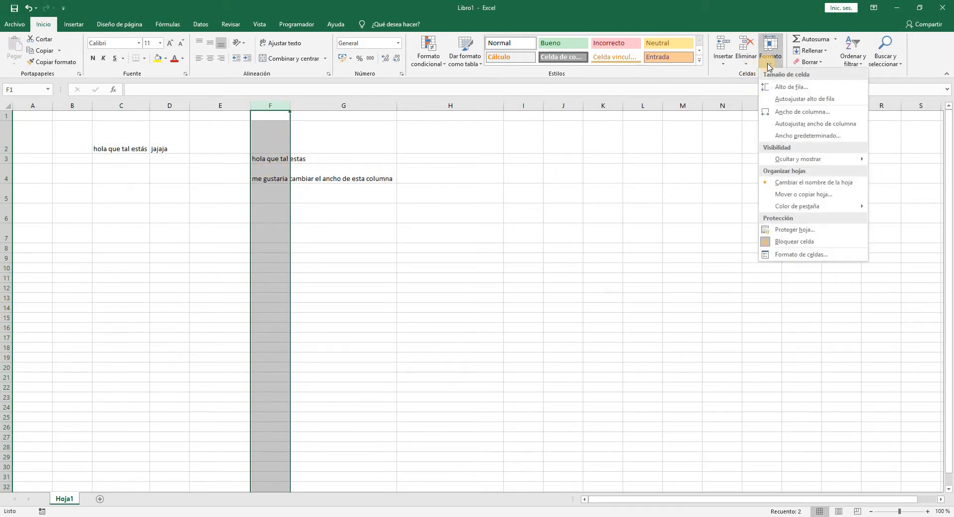
click(834, 123)
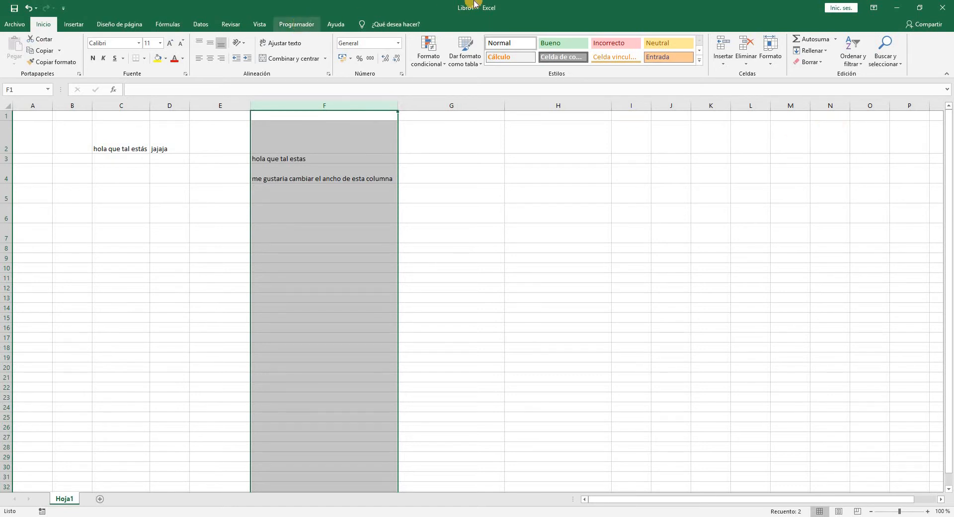
click(424, 129)
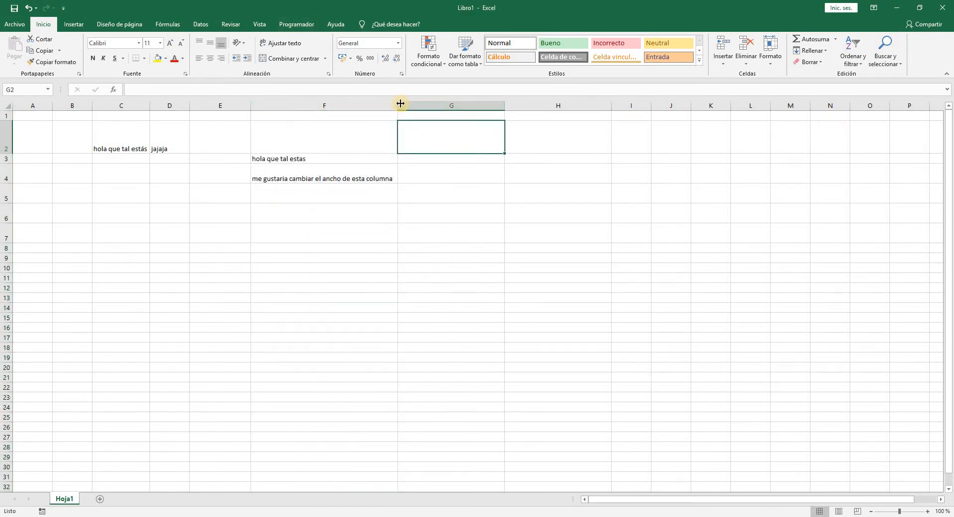
Narrow column F manually, AutoFit it again from its column border, and select cell E6.
drag(354, 102, 294, 99)
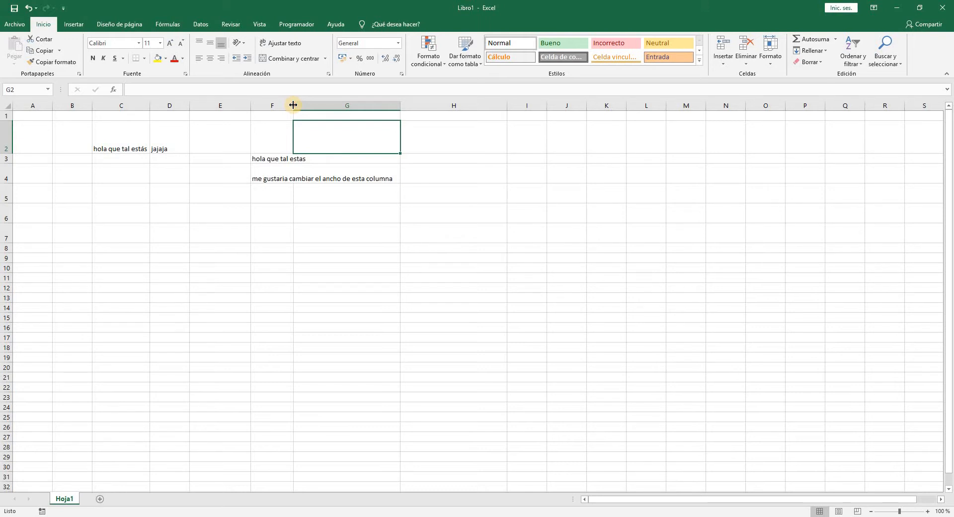
double_click(293, 105)
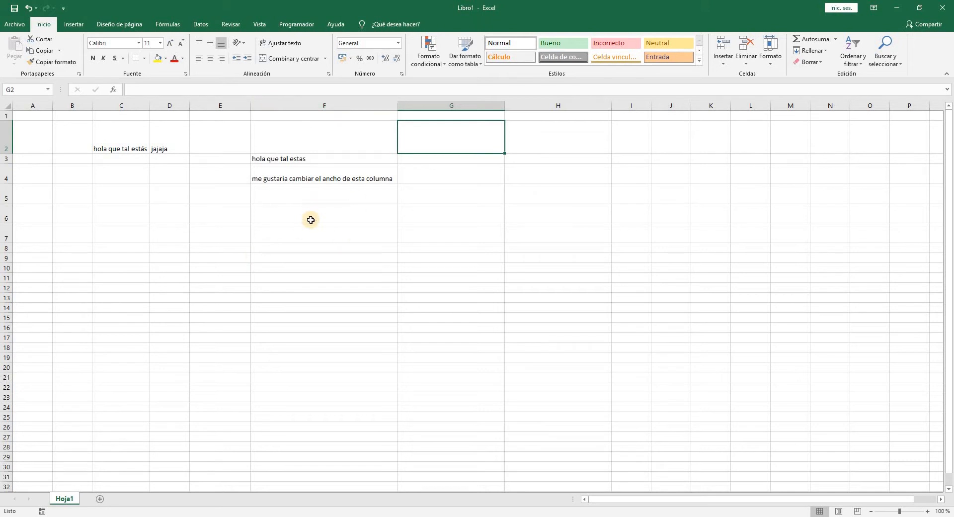
click(259, 218)
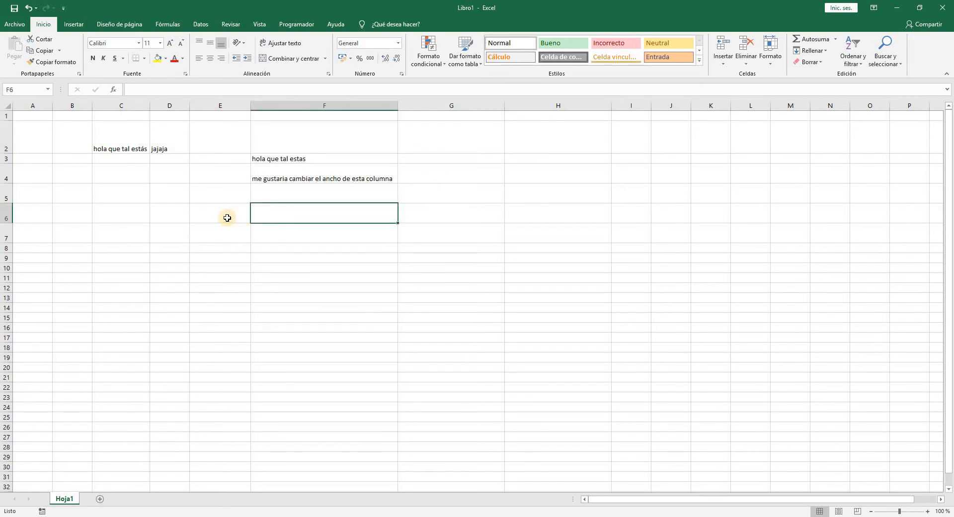
click(227, 218)
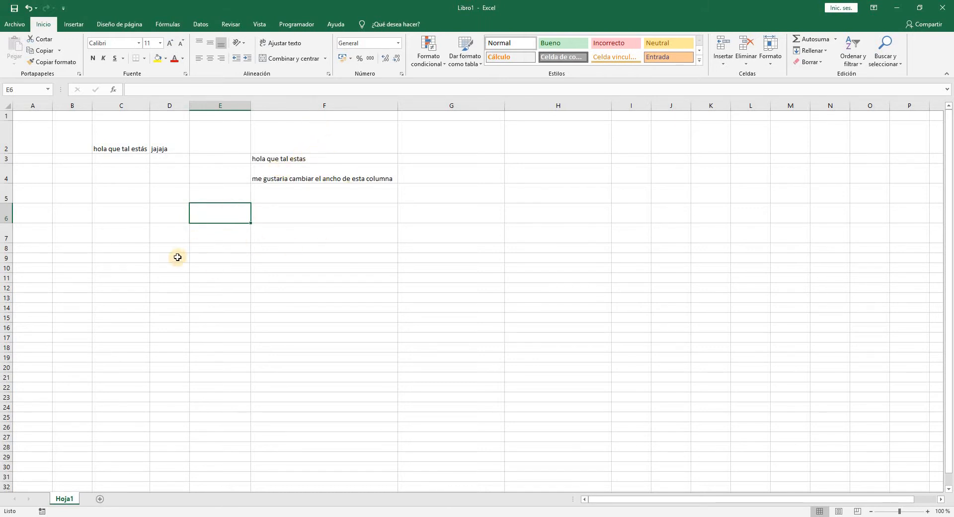
click(125, 231)
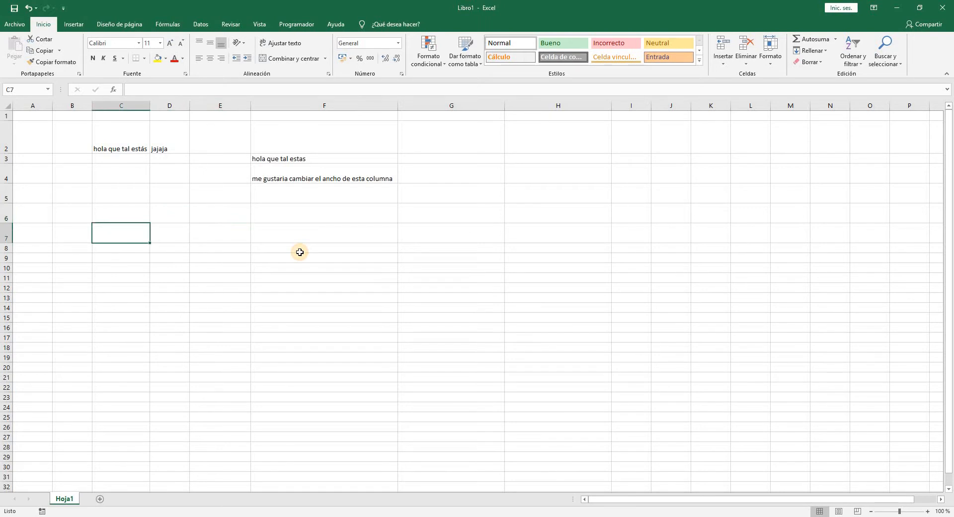
text(estae)
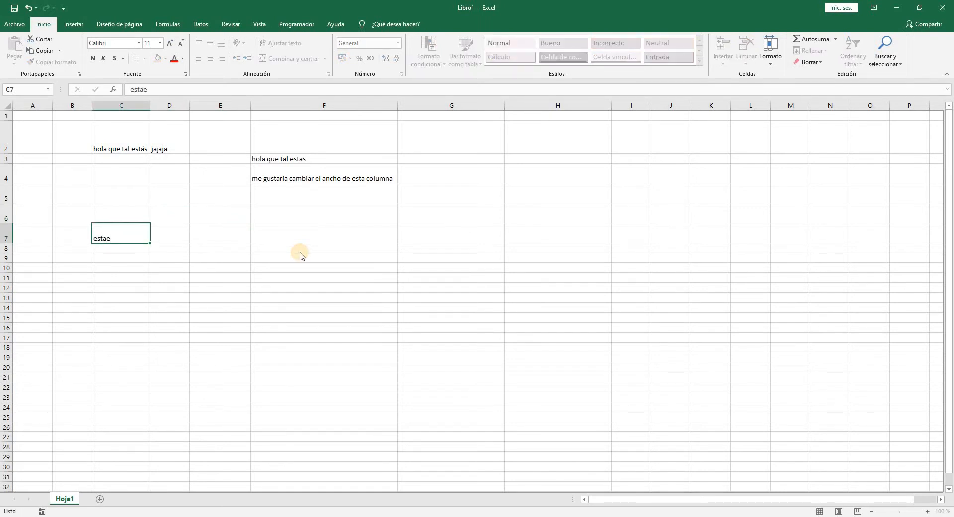
key(F12)
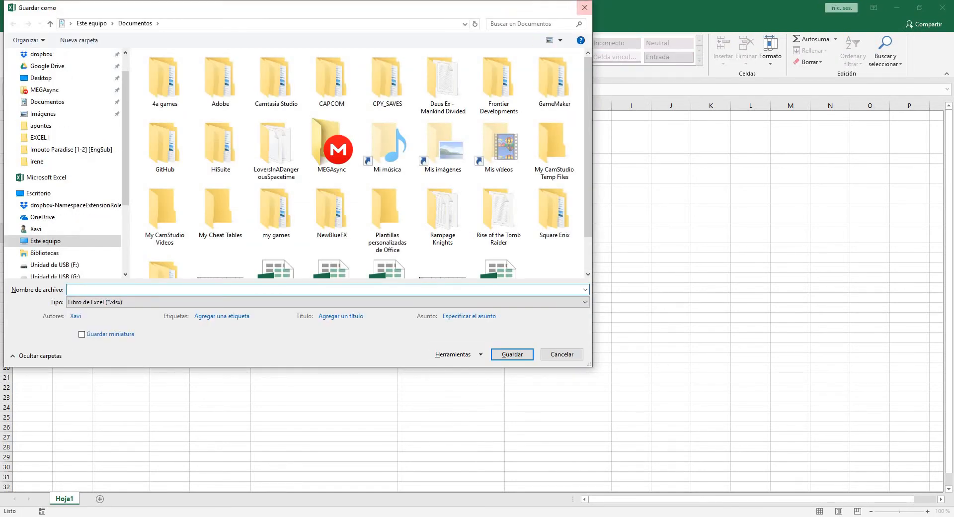
click(581, 8)
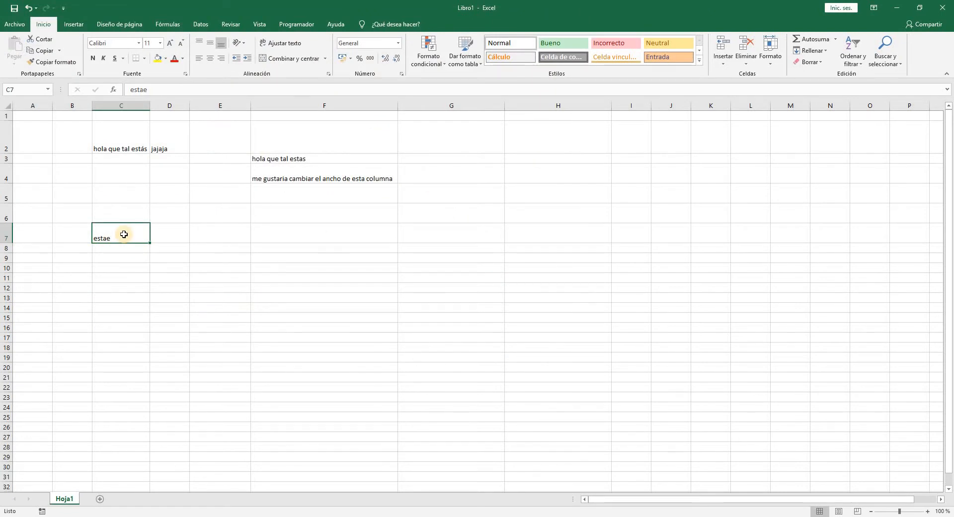
Enter the column letters "C", "D" and "E" in cells C7, D7 and E7.
text(C)
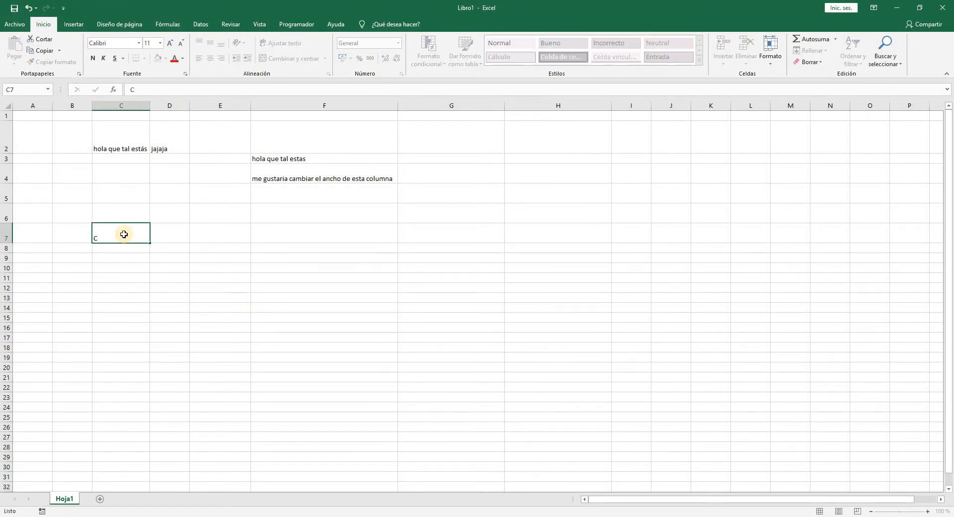
key(Tab)
text(D)
key(Tab)
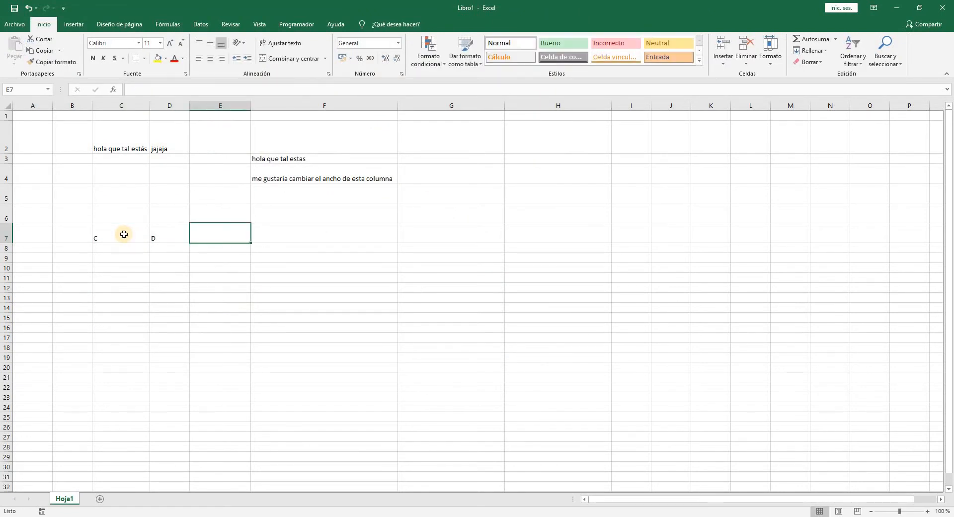
text(E)
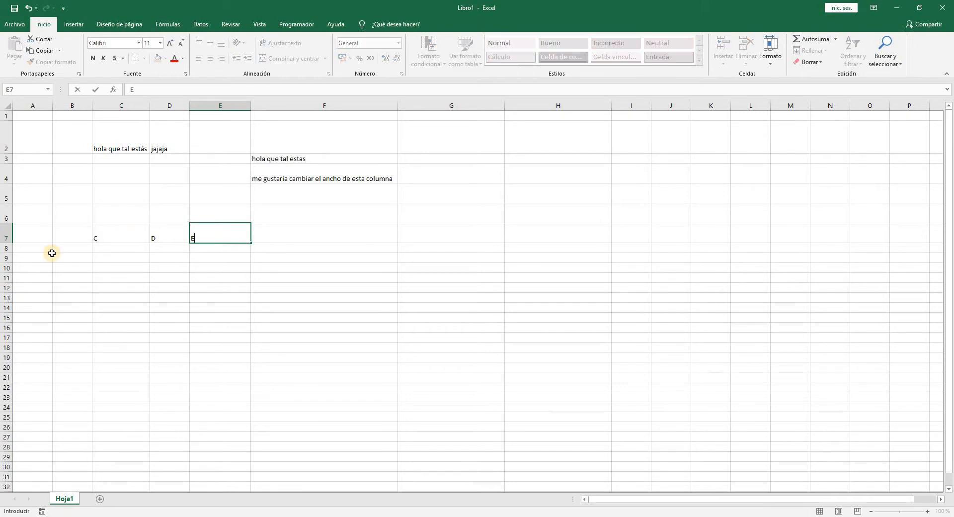
click(324, 250)
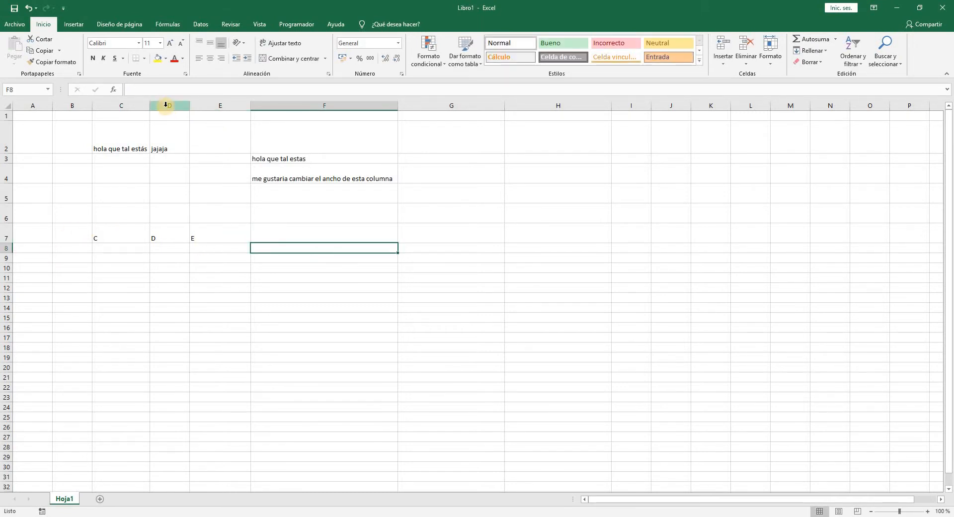
Insert a blank sheet column before column D and delete it again.
click(166, 104)
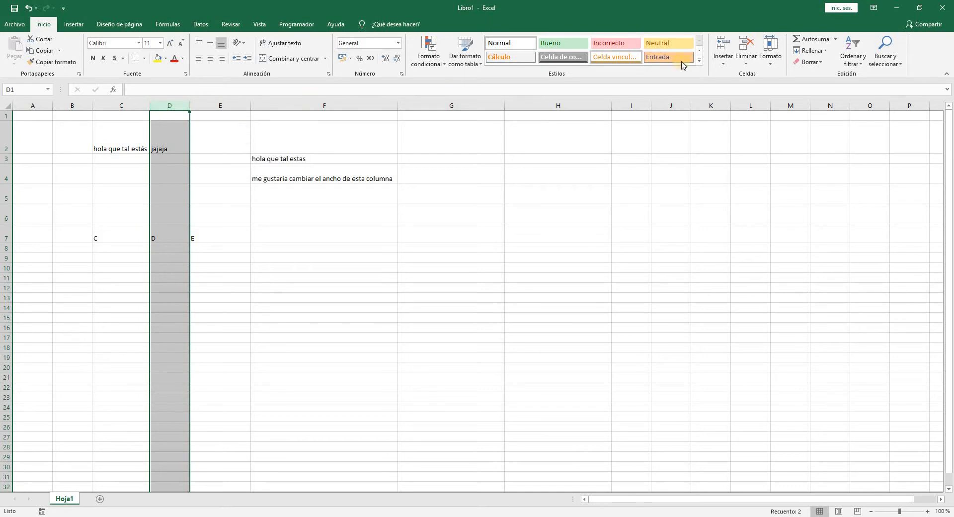
click(729, 65)
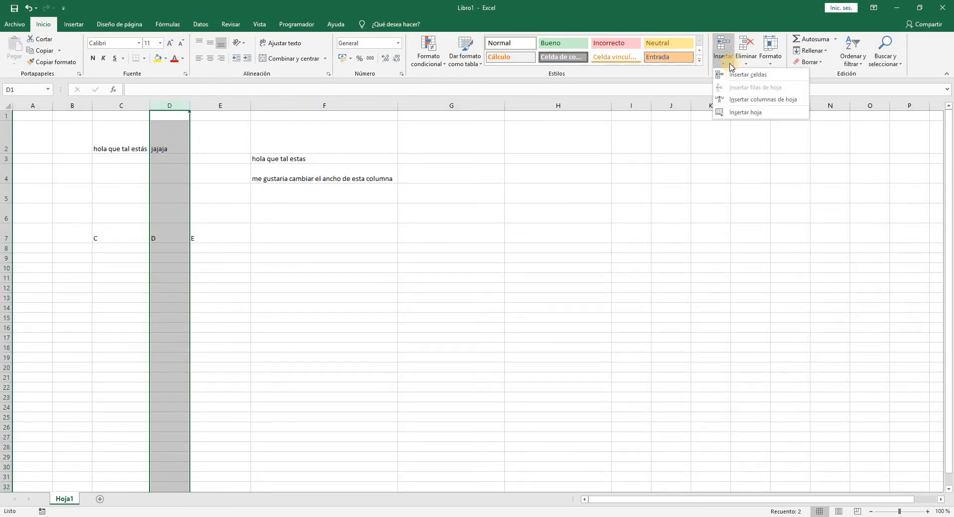
click(744, 100)
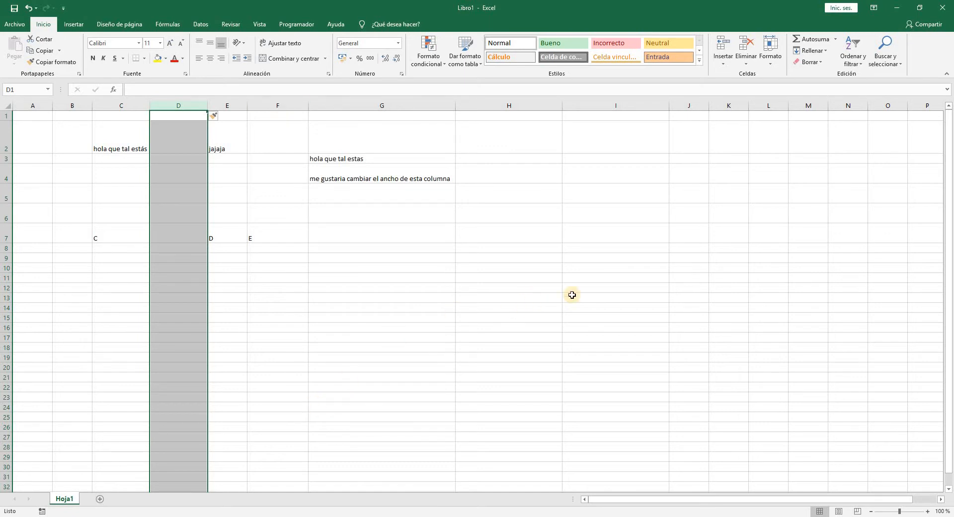
click(746, 66)
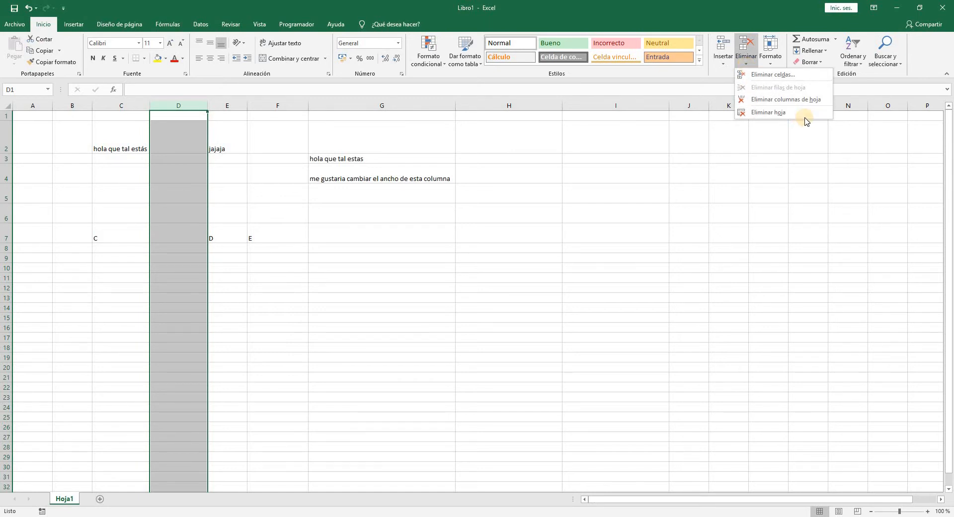
click(804, 99)
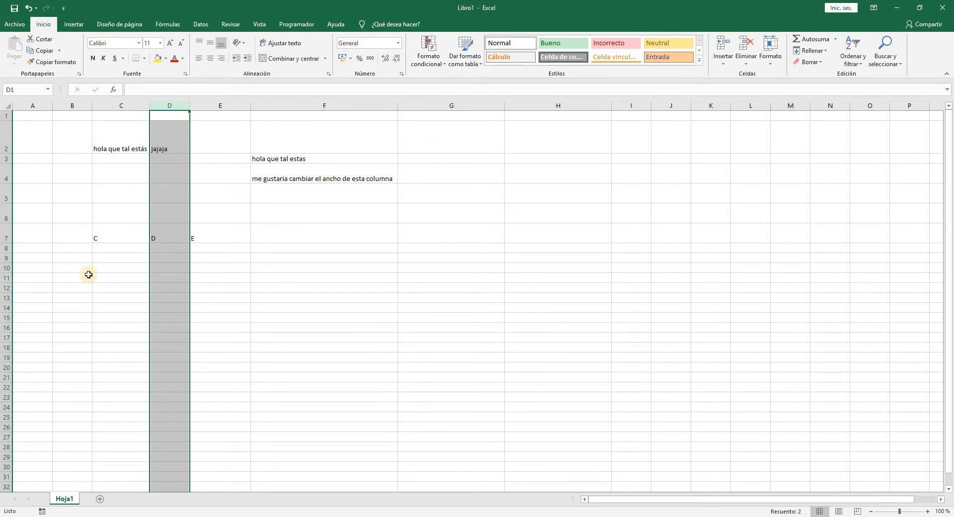
Enter the row numbers 12, 13 and 14 in cells A12, A13 and A14.
click(313, 288)
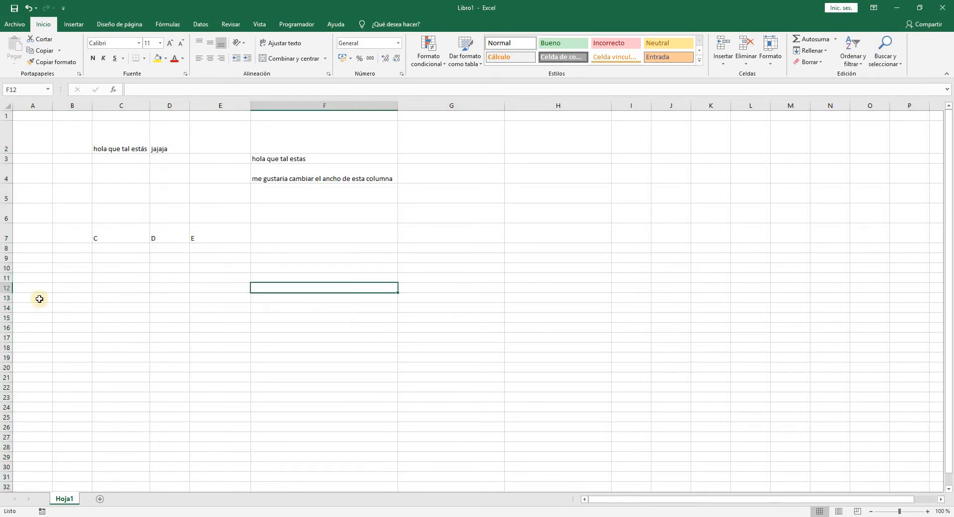
key(Home)
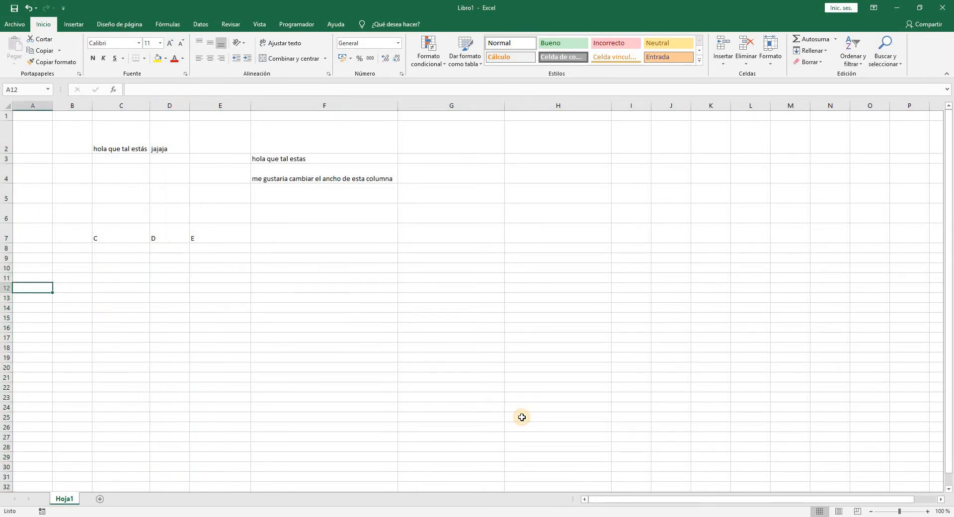
text(12)
key(Return)
text(13)
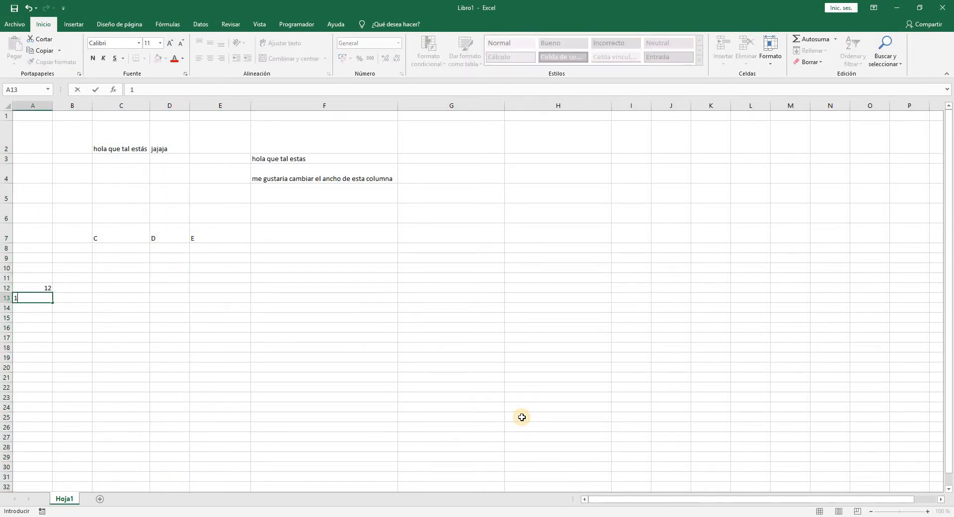
key(Return)
text(14)
key(Return)
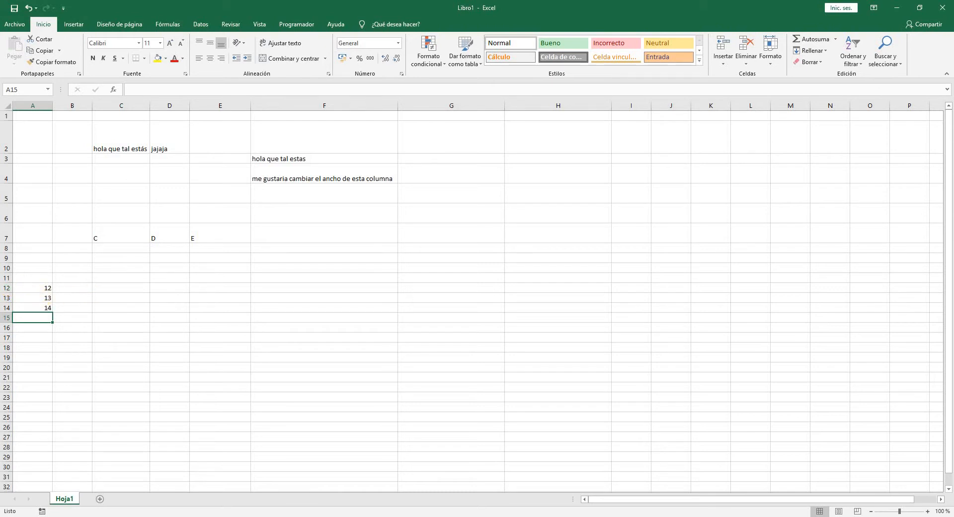
Insert a blank row above row 12, and another above the row containing 12 in column A.
click(3, 287)
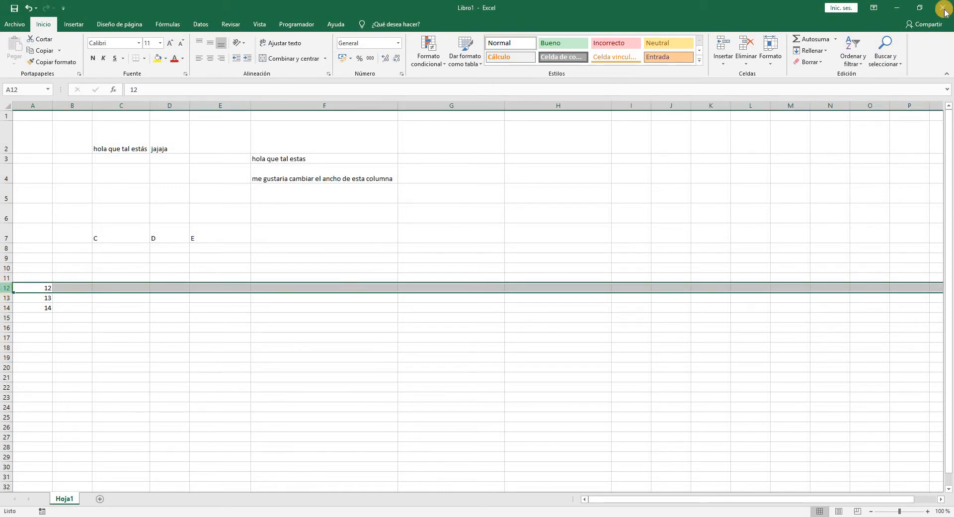
click(727, 64)
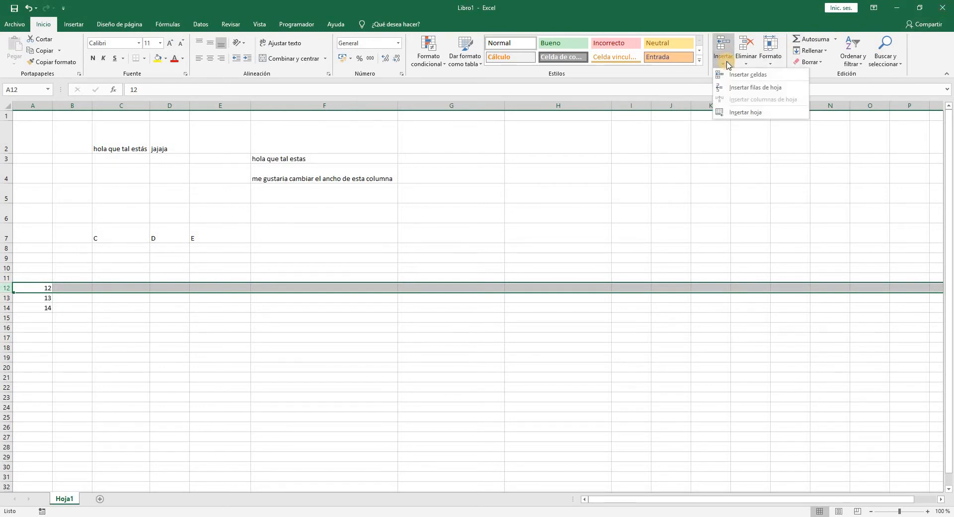
click(745, 88)
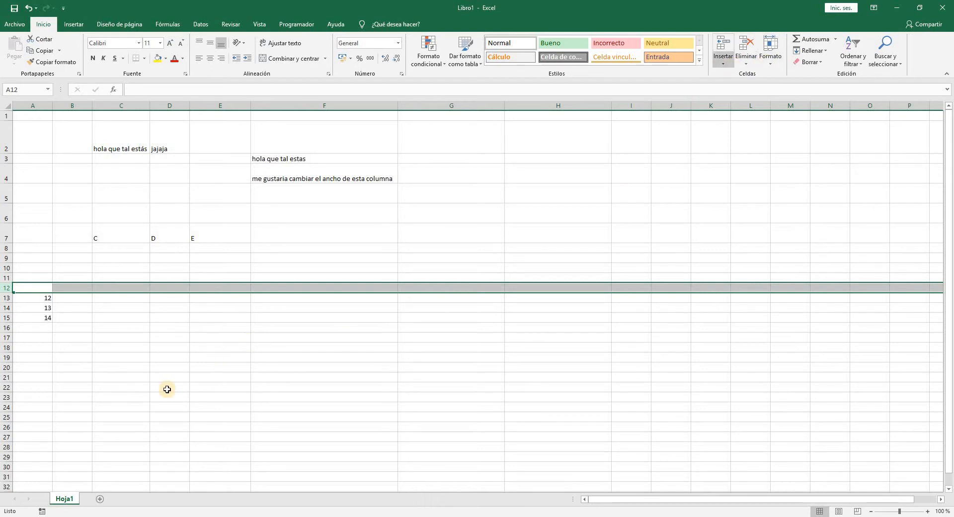
right_click(6, 298)
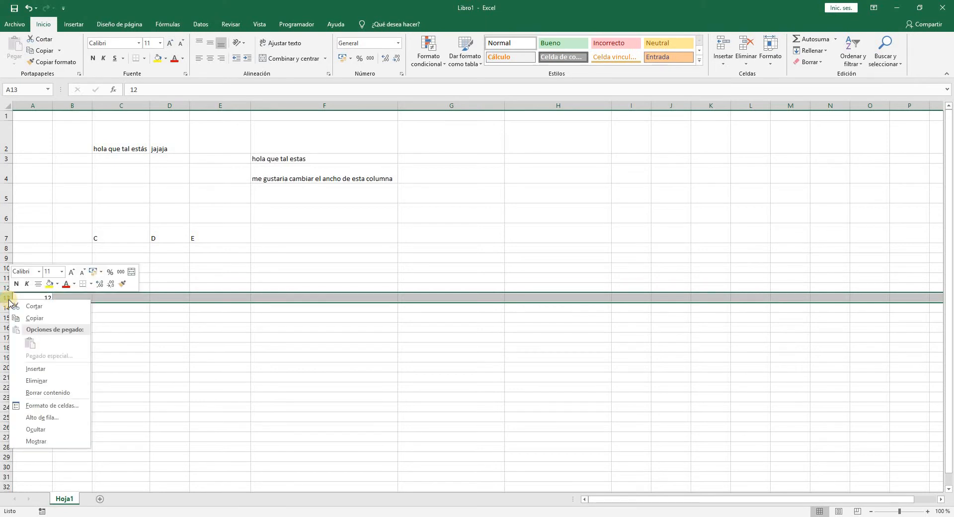
click(58, 369)
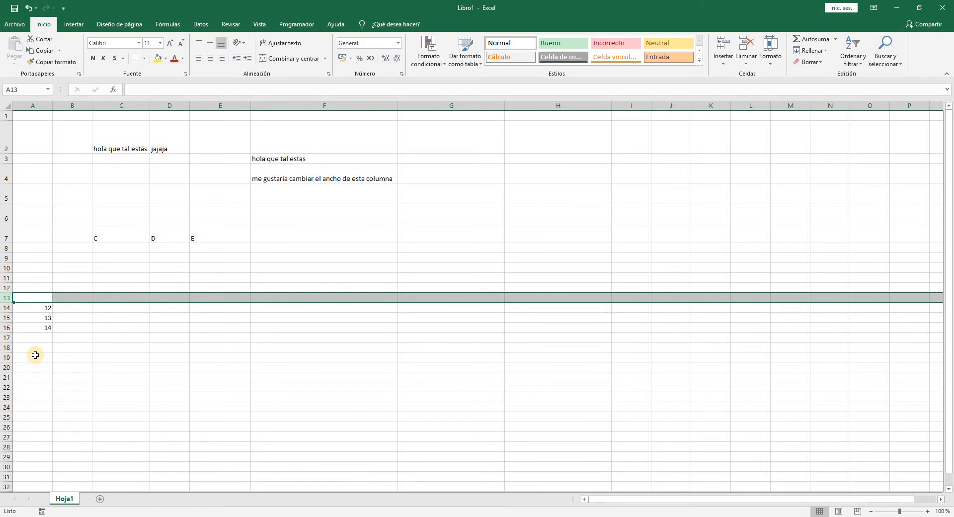
Insert a blank column before column C and delete it again.
right_click(118, 103)
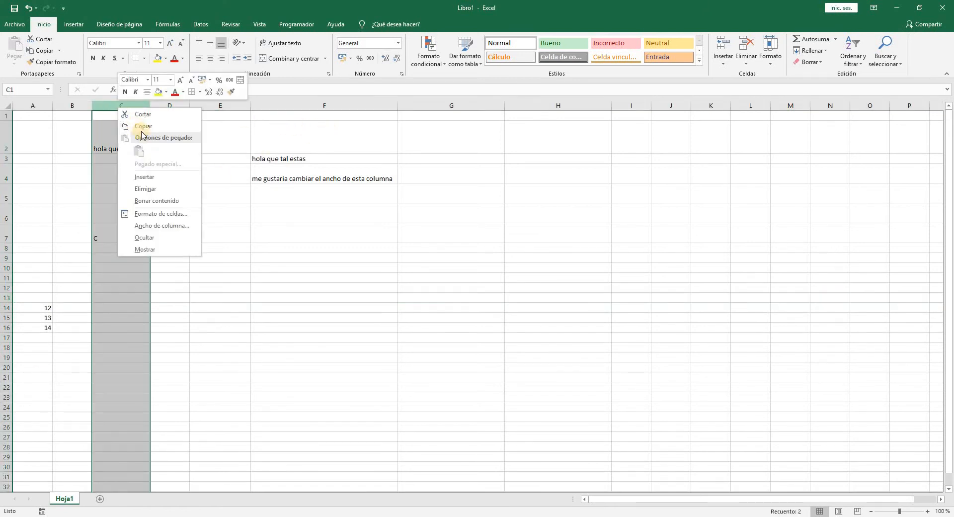
click(154, 178)
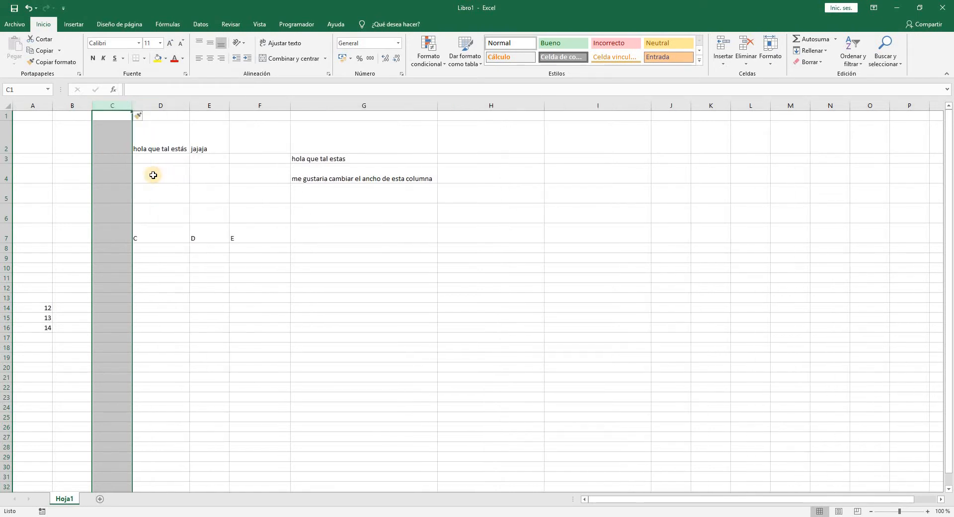
right_click(113, 104)
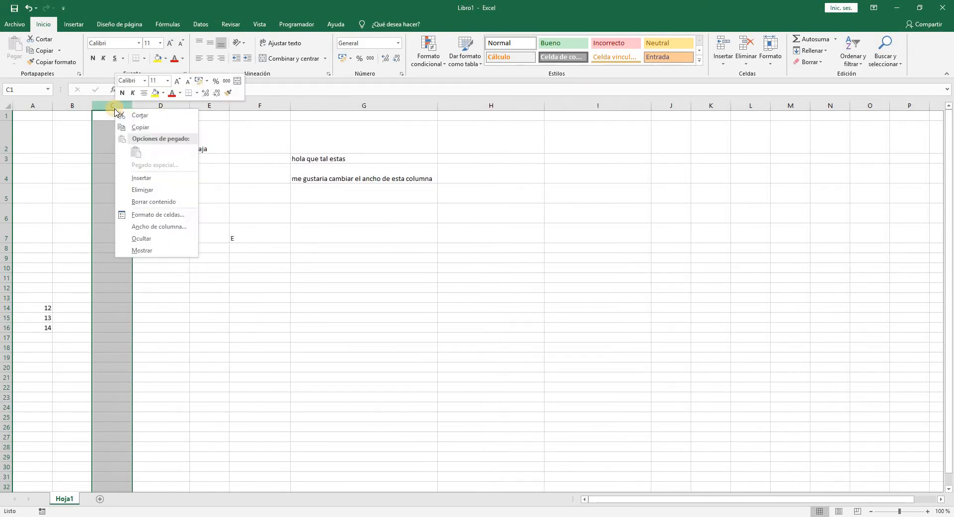
click(143, 189)
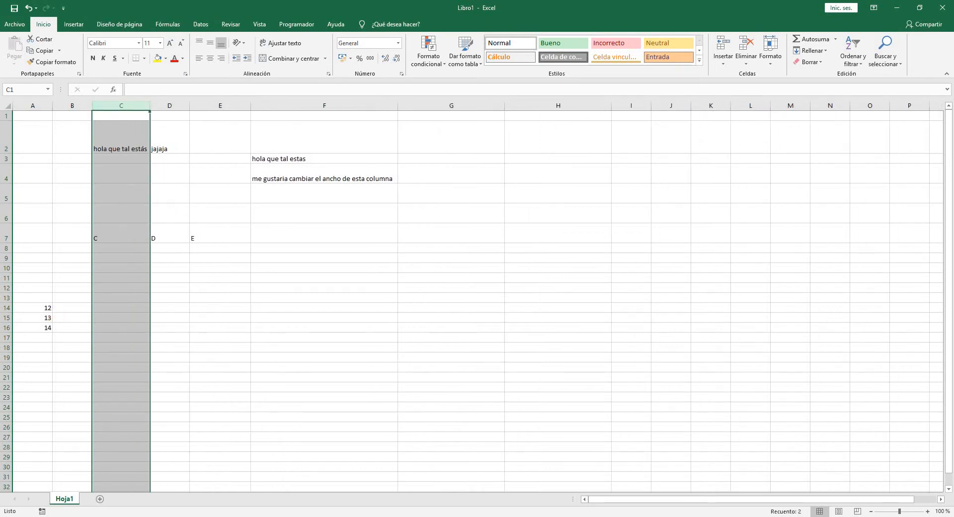
Delete the two blank rows 12 and 13 together and deselect them by selecting cell F20.
click(7, 297)
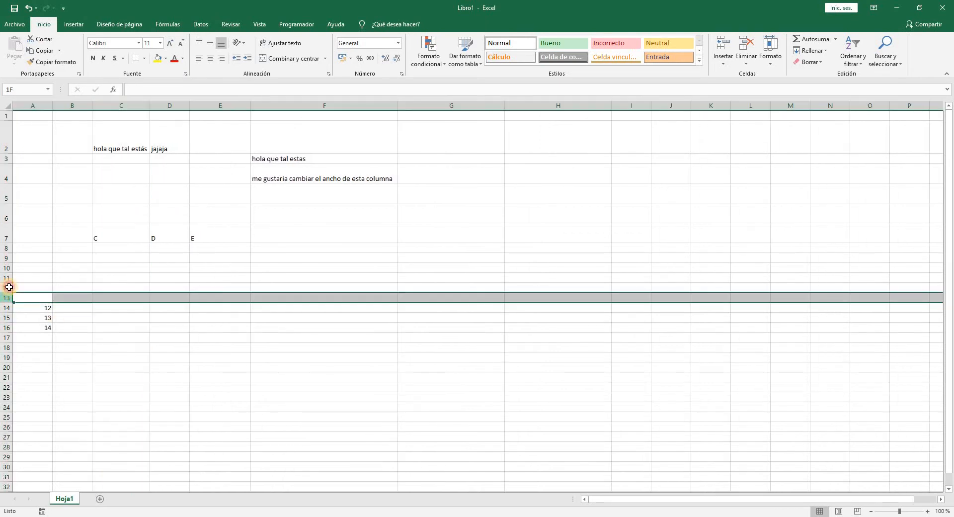
drag(9, 286, 8, 289)
right_click(8, 295)
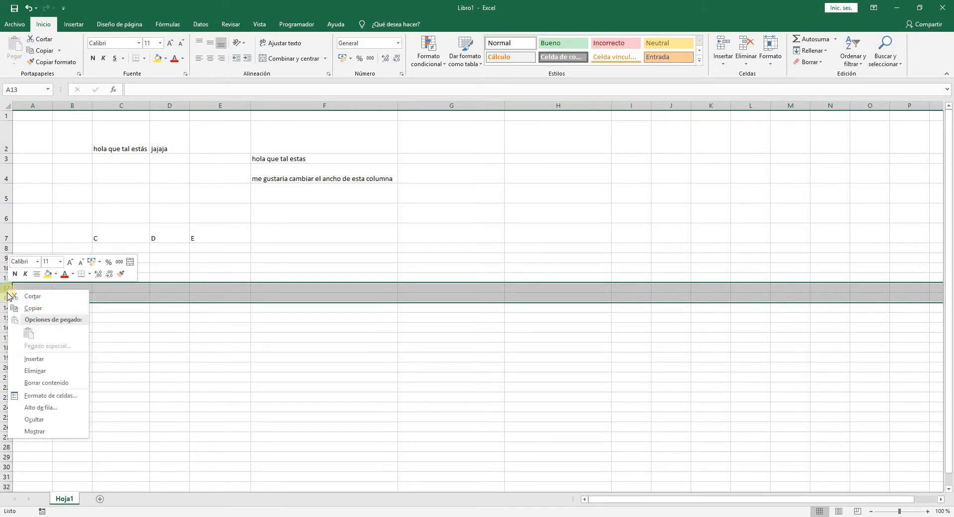
click(48, 371)
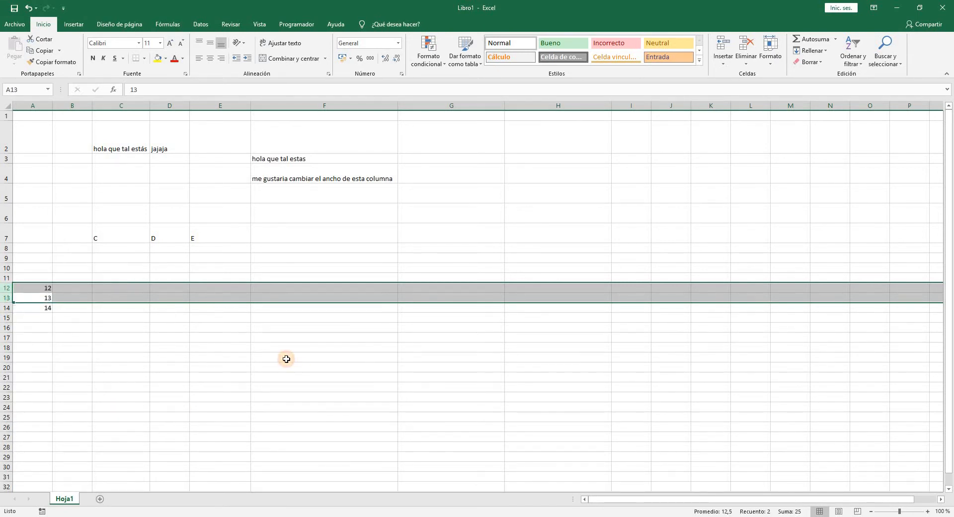
click(286, 363)
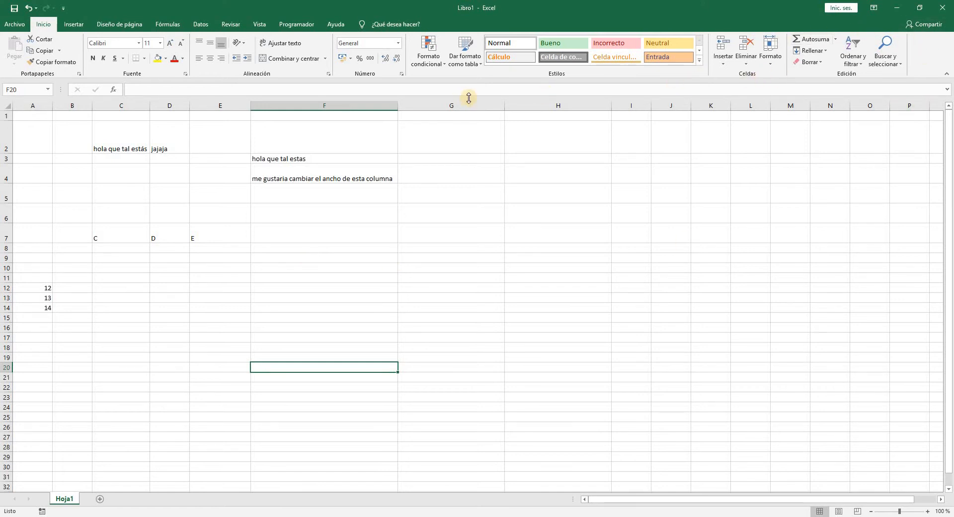
Hide column F and clear the column selection by selecting cell G2.
click(775, 66)
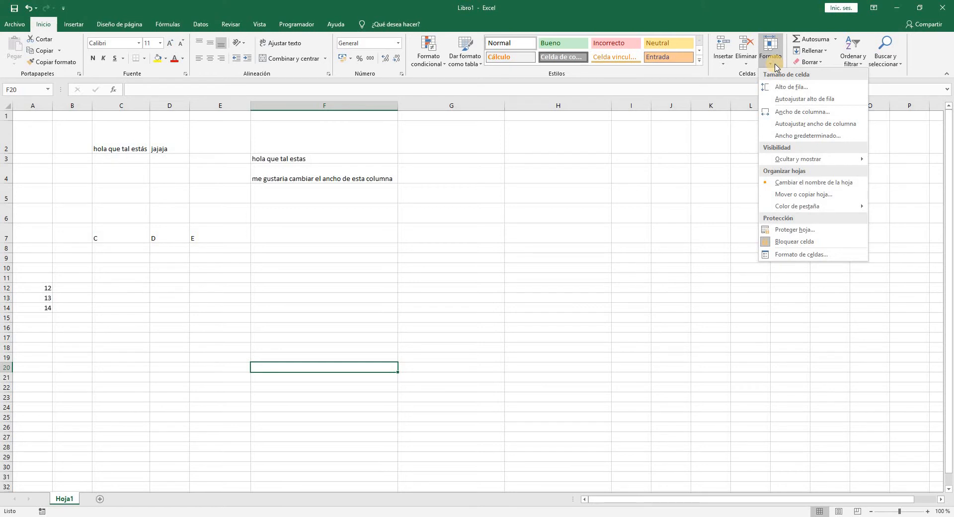
mouse_move(792, 163)
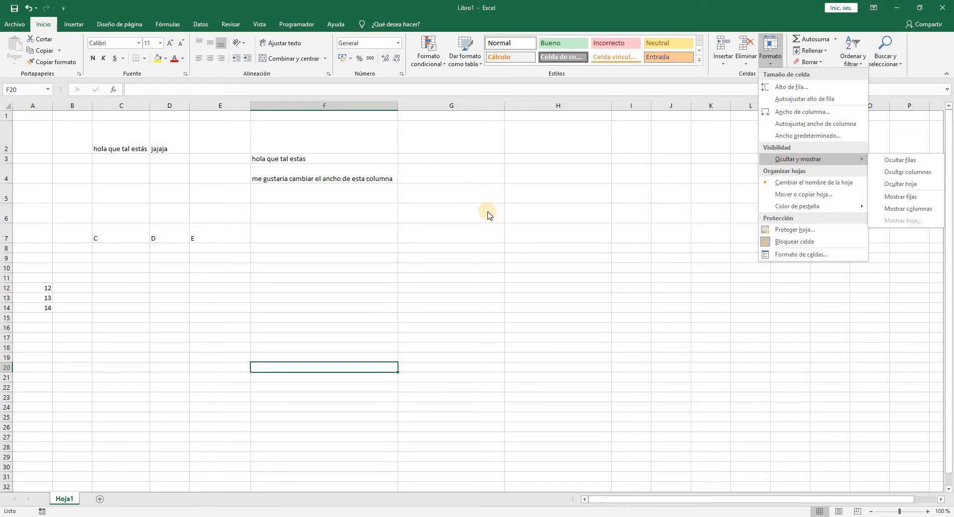
click(342, 107)
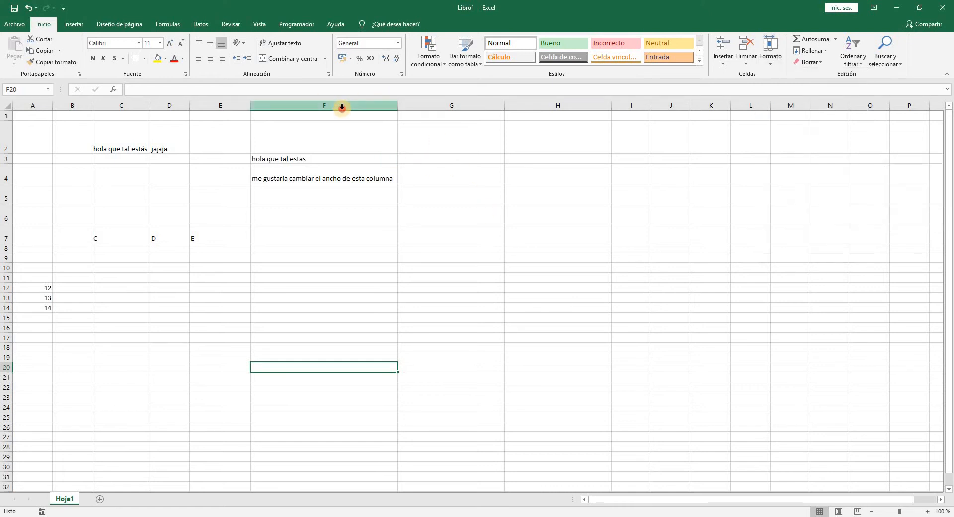
click(342, 107)
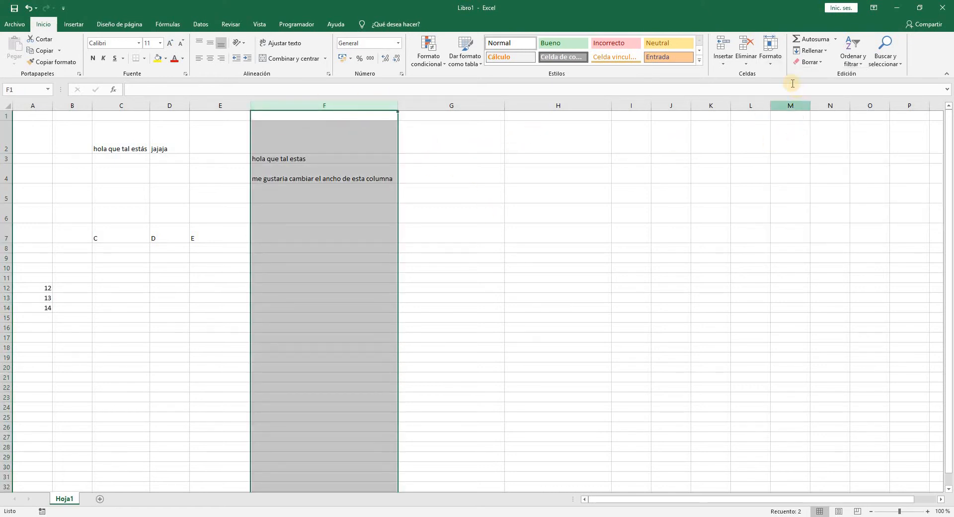
click(773, 57)
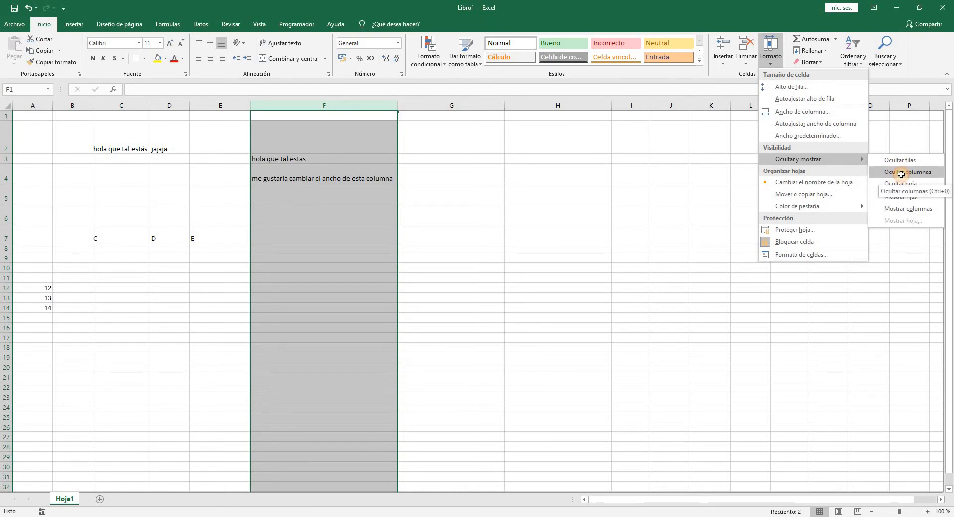
click(902, 175)
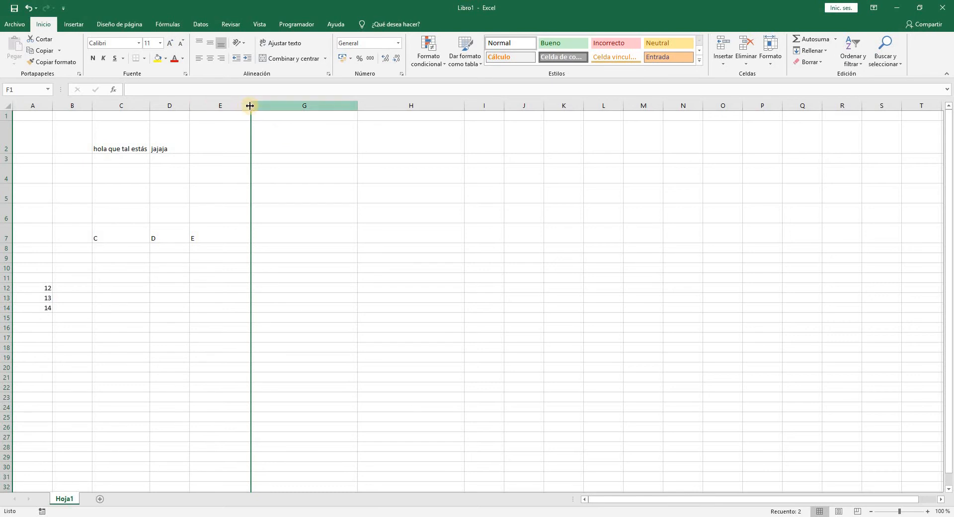
click(285, 150)
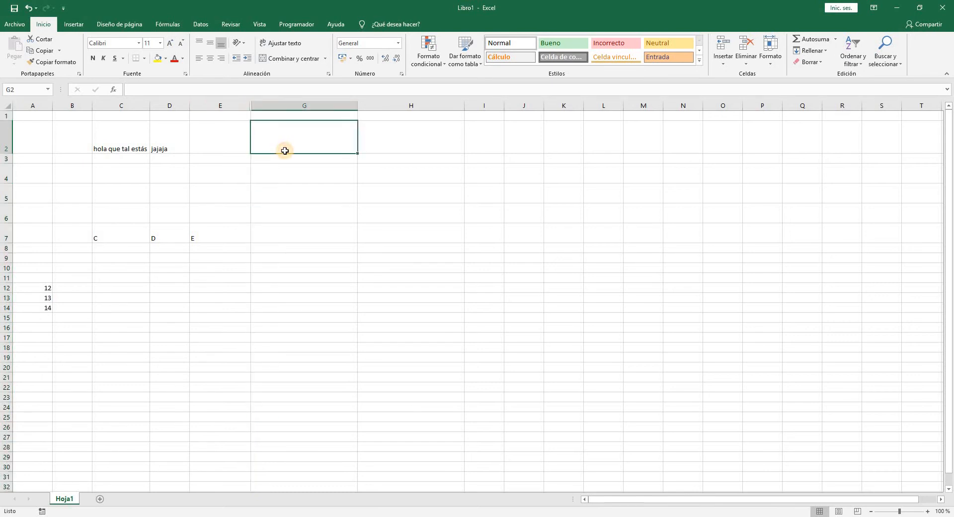
Reveal the hidden column F by widening it from the boundary between columns E and G.
click(228, 147)
click(313, 142)
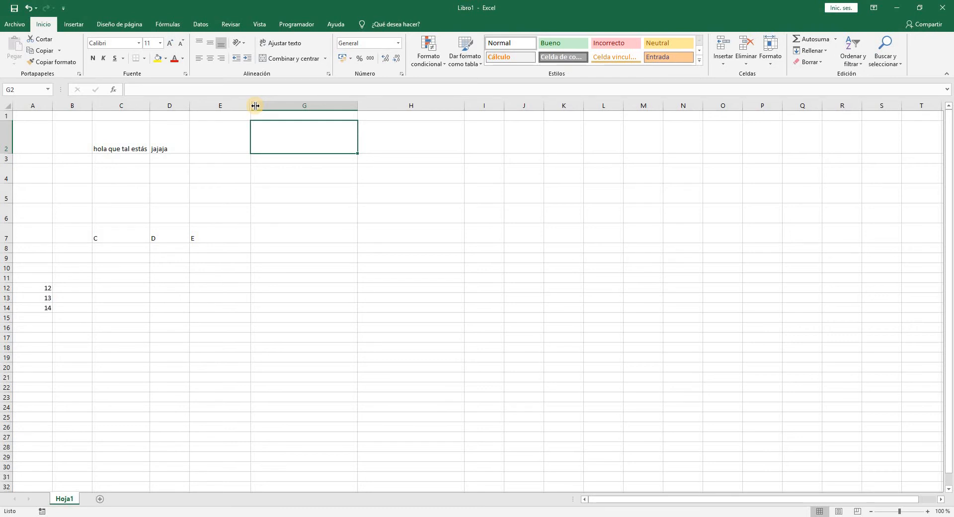
drag(253, 105, 356, 104)
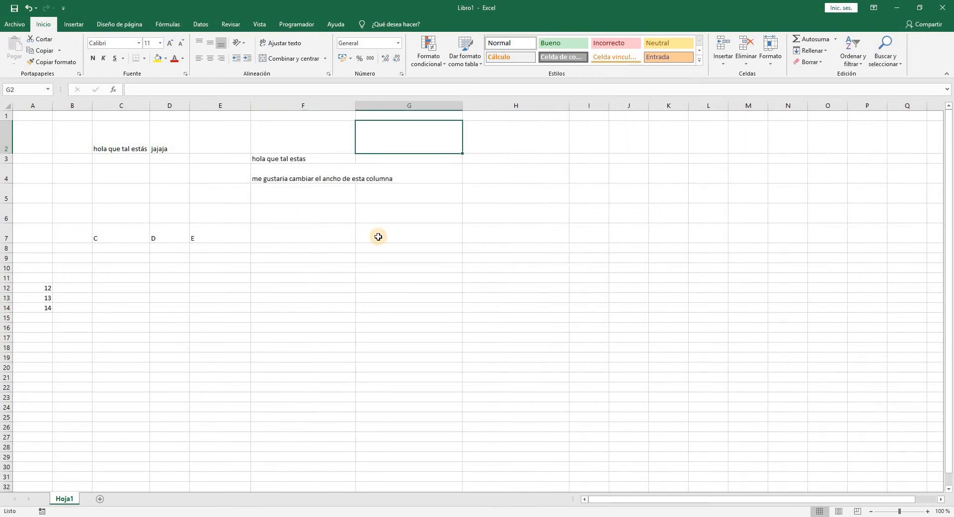
Hide the whole of column F again and select cell G2.
click(323, 105)
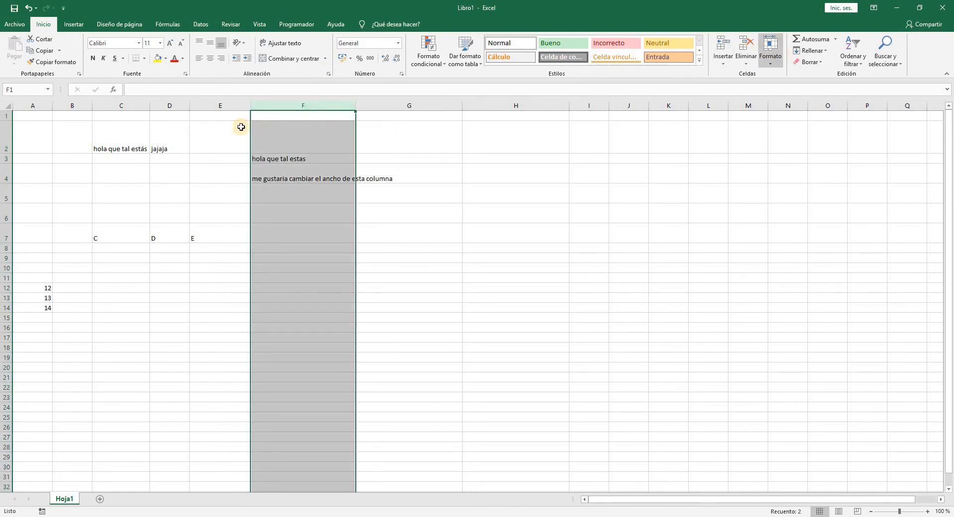
click(778, 68)
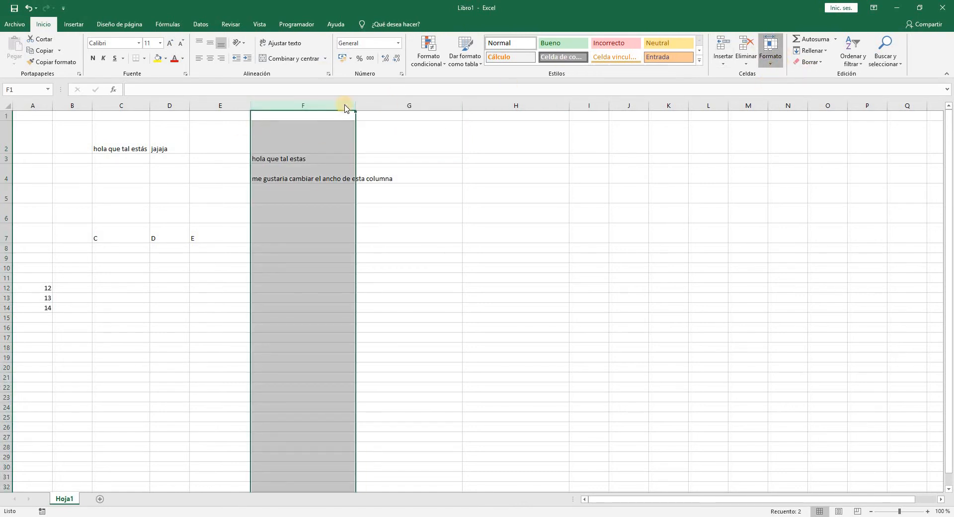
right_click(312, 109)
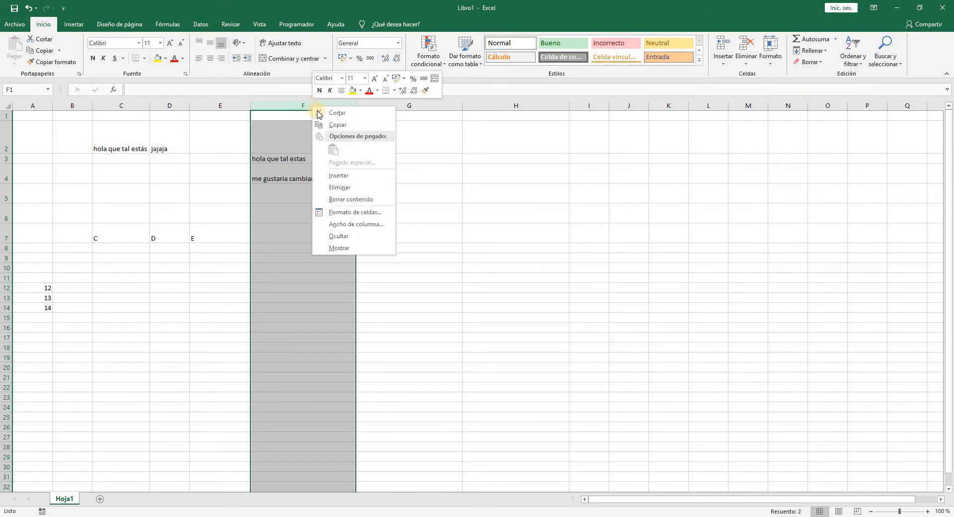
click(367, 236)
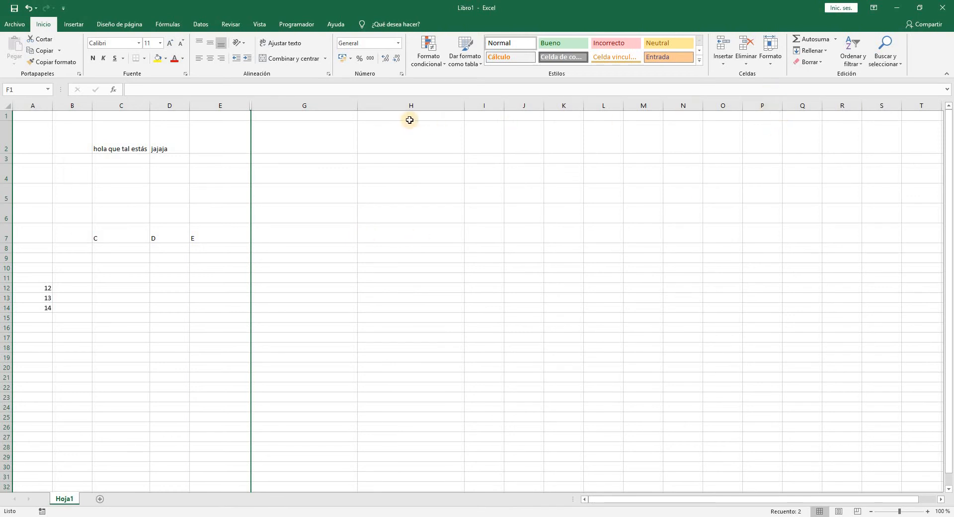
click(304, 137)
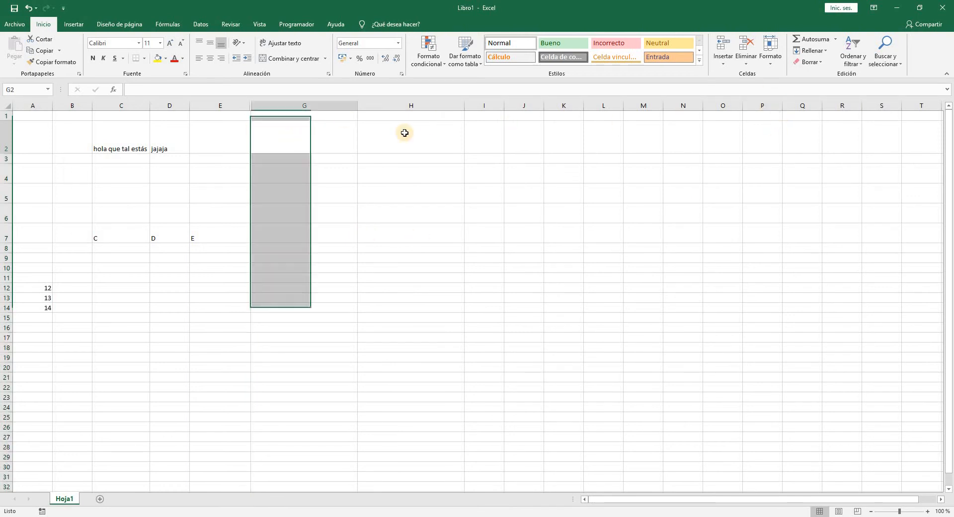
Try to unhide column F with only cell G2 selected.
click(779, 61)
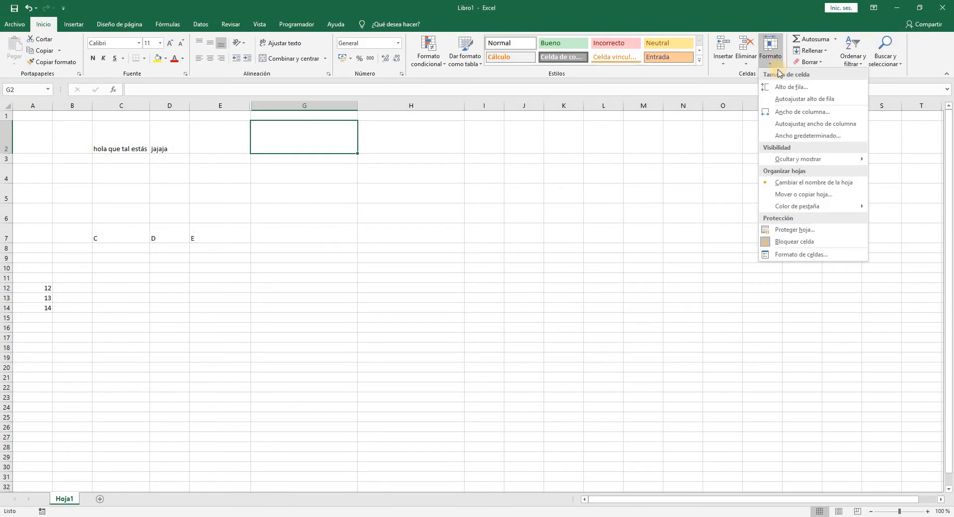
mouse_move(835, 159)
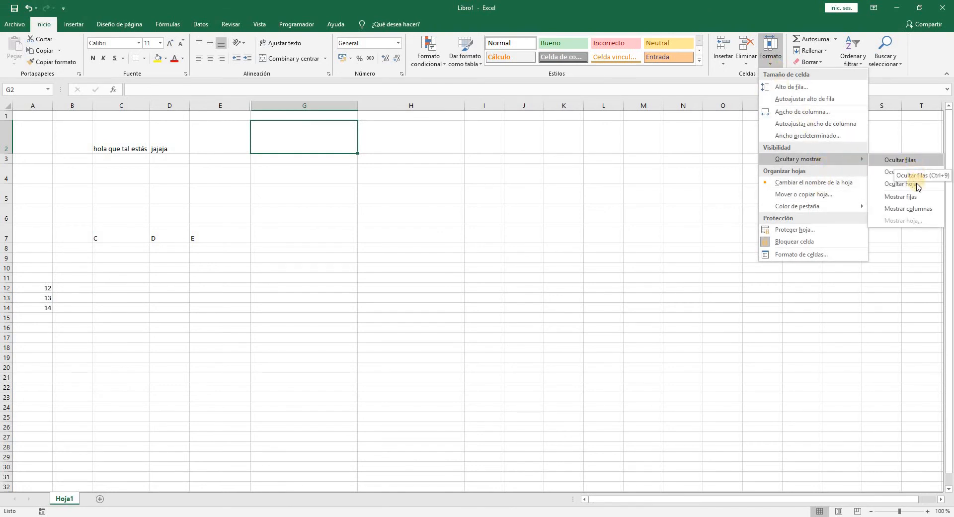
click(917, 209)
click(305, 115)
click(320, 141)
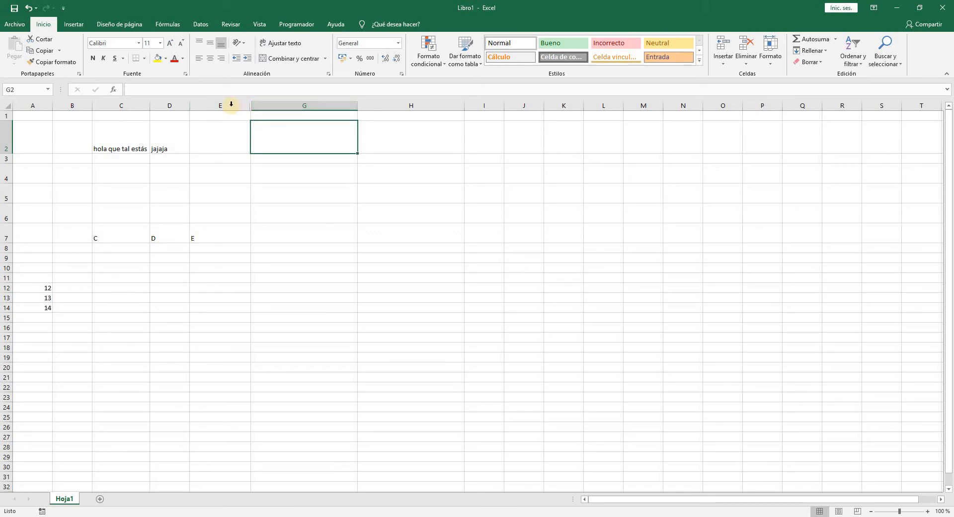
Unhide column F by selecting its neighbouring columns E through G and showing the columns, and select cell F2.
drag(231, 106, 338, 261)
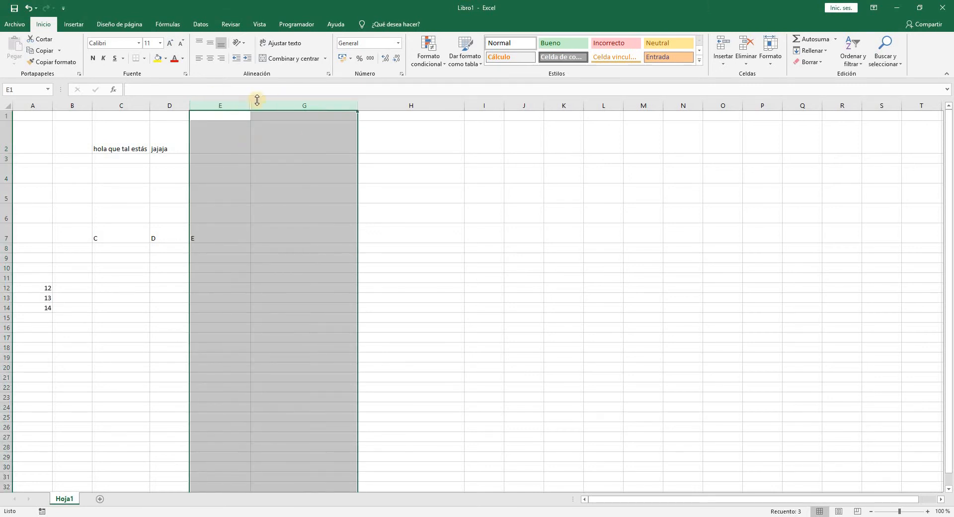
click(777, 66)
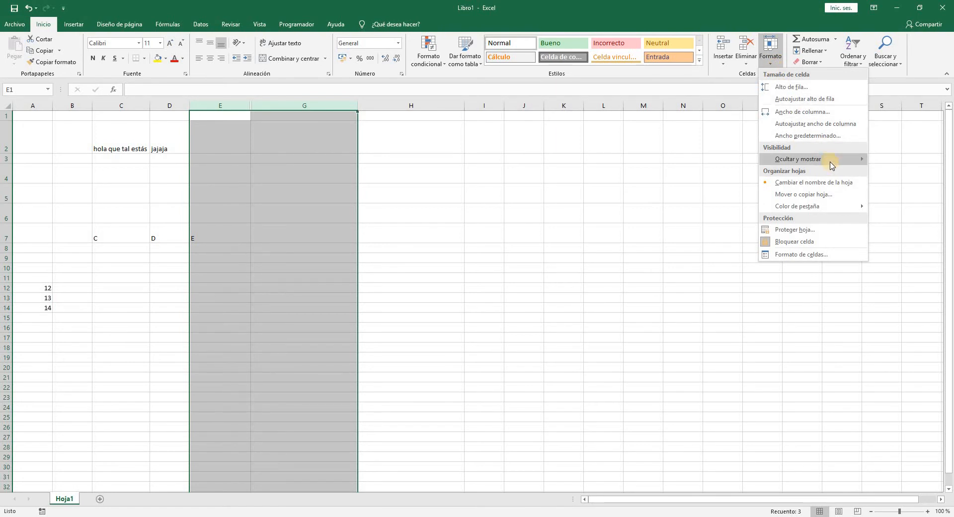
mouse_move(832, 163)
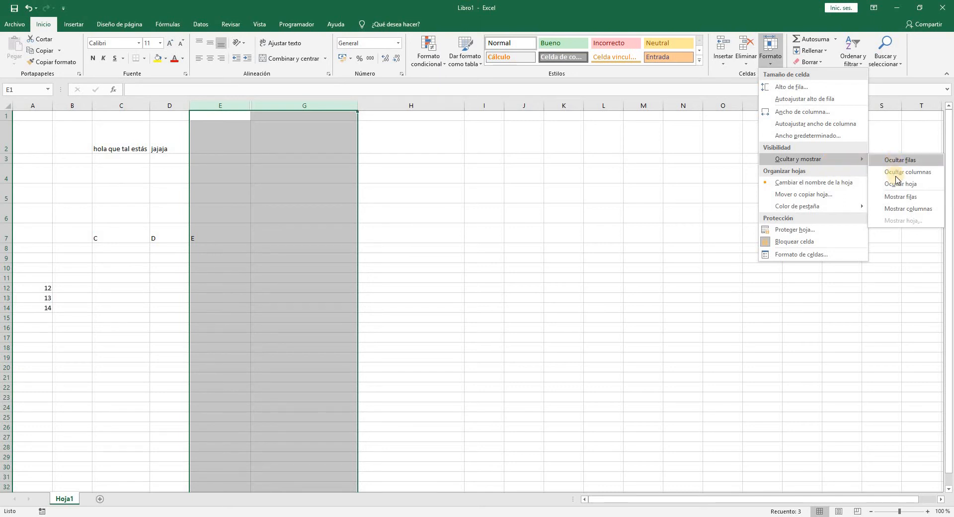
click(898, 209)
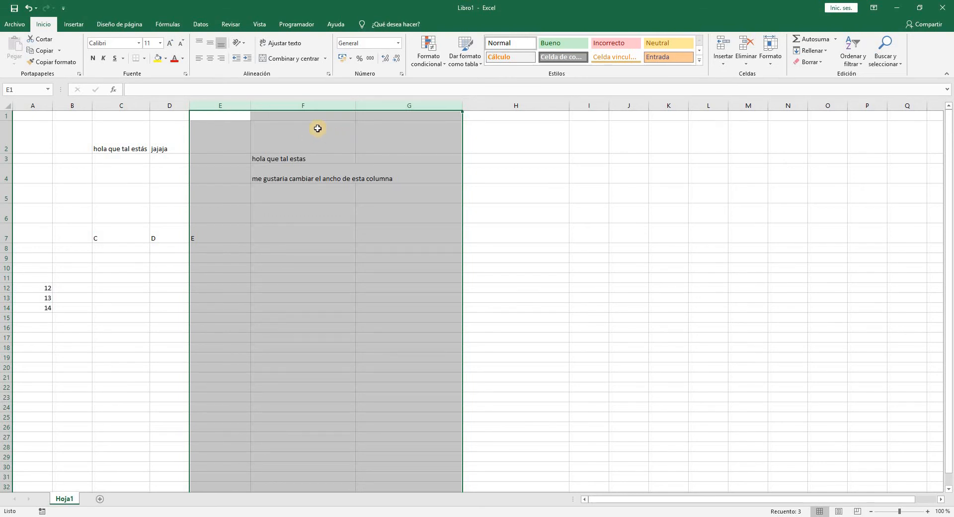
click(300, 139)
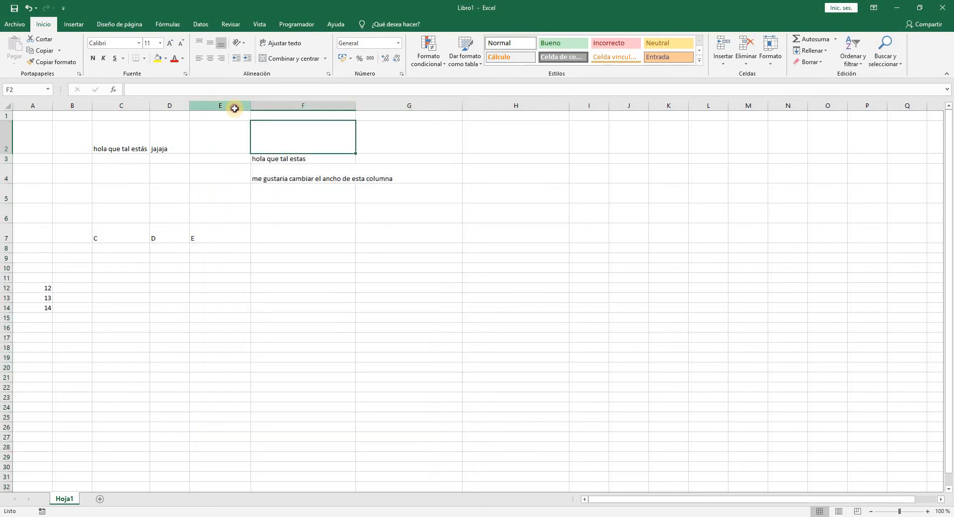
Select columns E through G, clear that selection, select the entire worksheet, and deselect it with cell H6.
drag(229, 105, 402, 143)
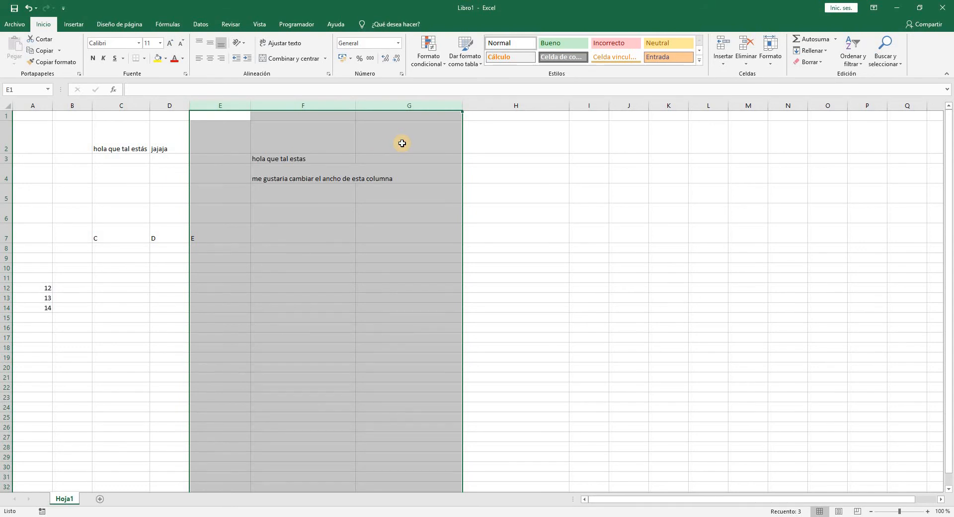
click(402, 143)
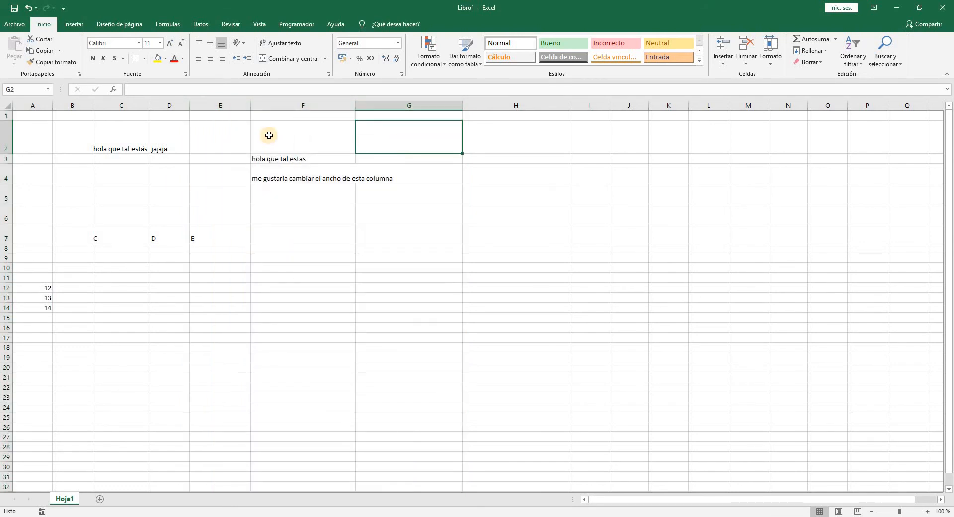
click(9, 106)
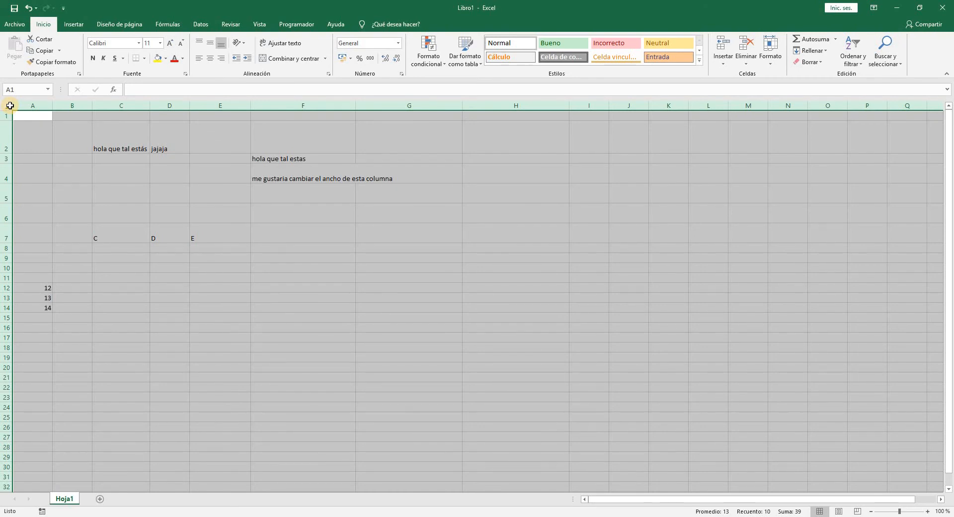
click(534, 209)
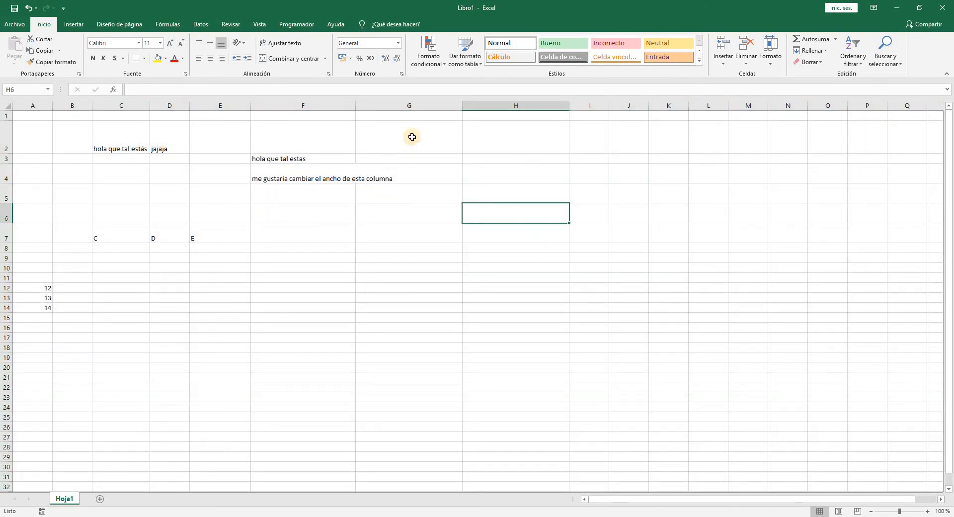
Hide column G and rows 12 through 14.
right_click(404, 108)
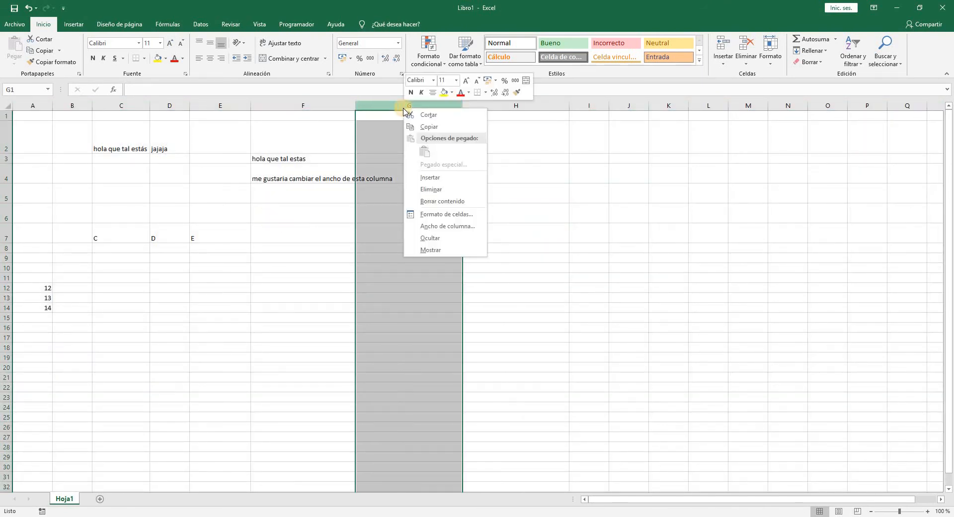
click(466, 237)
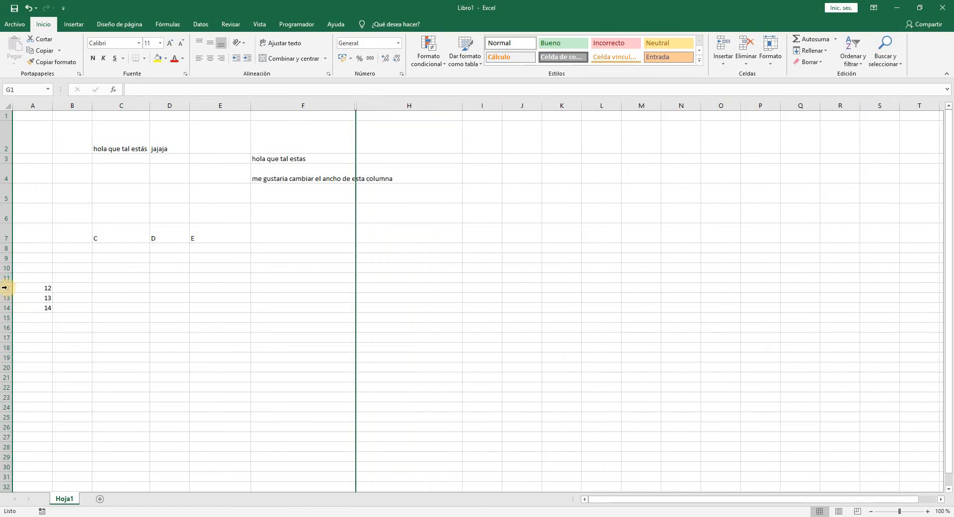
drag(5, 290, 7, 311)
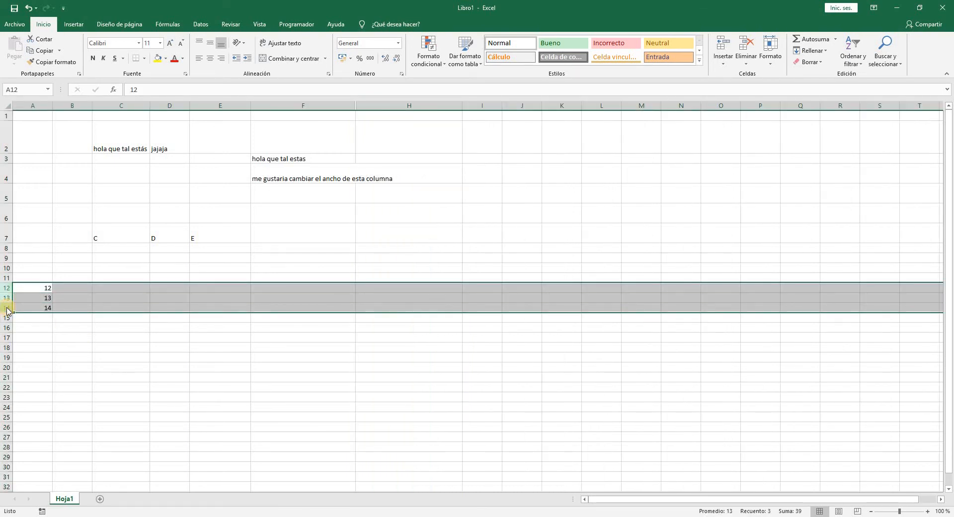
right_click(7, 311)
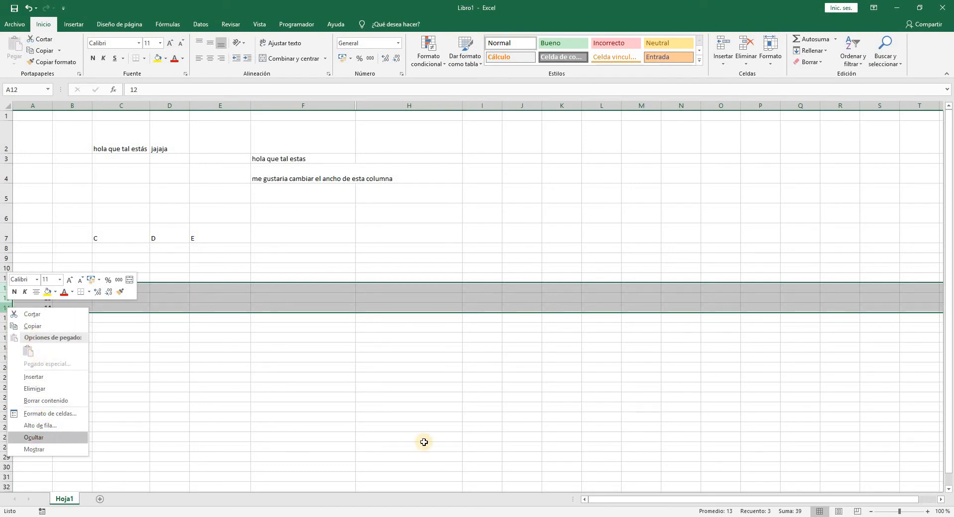
key(Return)
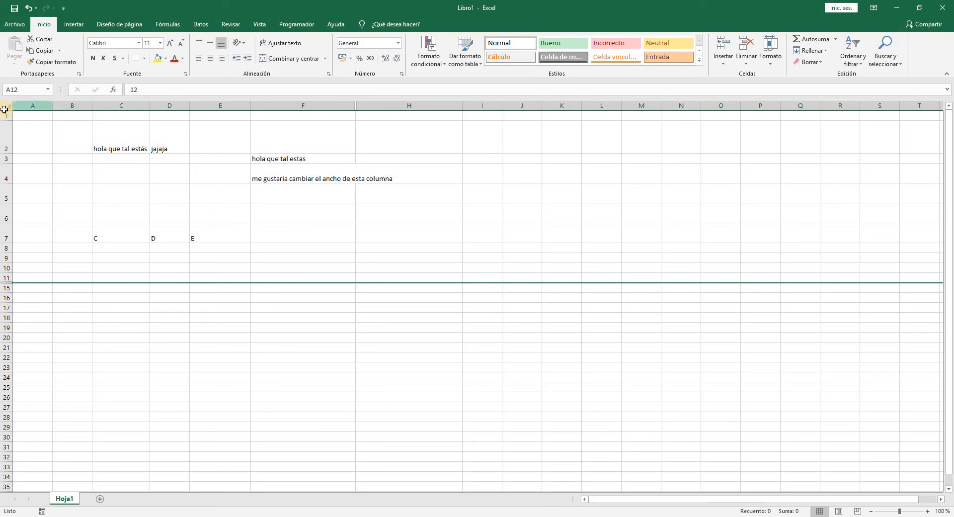
Select the entire worksheet and unhide all of its hidden rows at once.
click(7, 106)
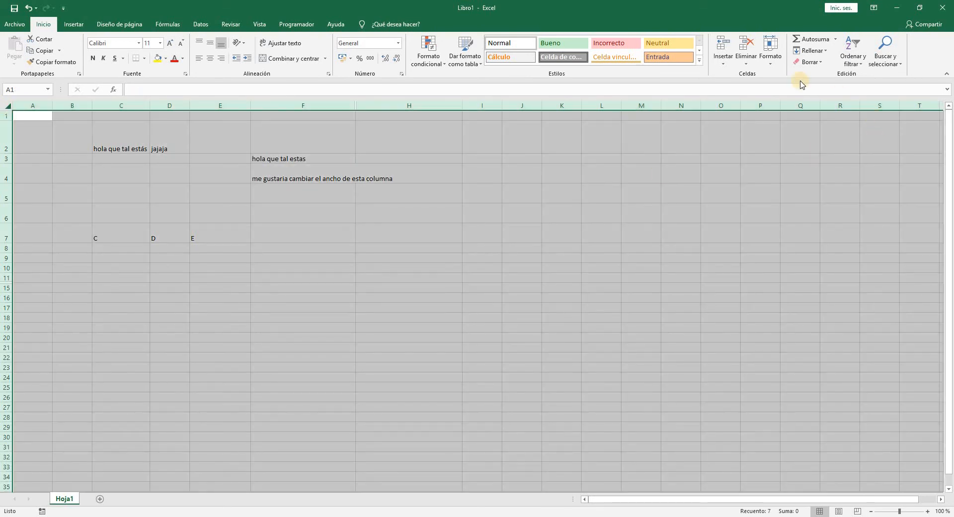
click(774, 67)
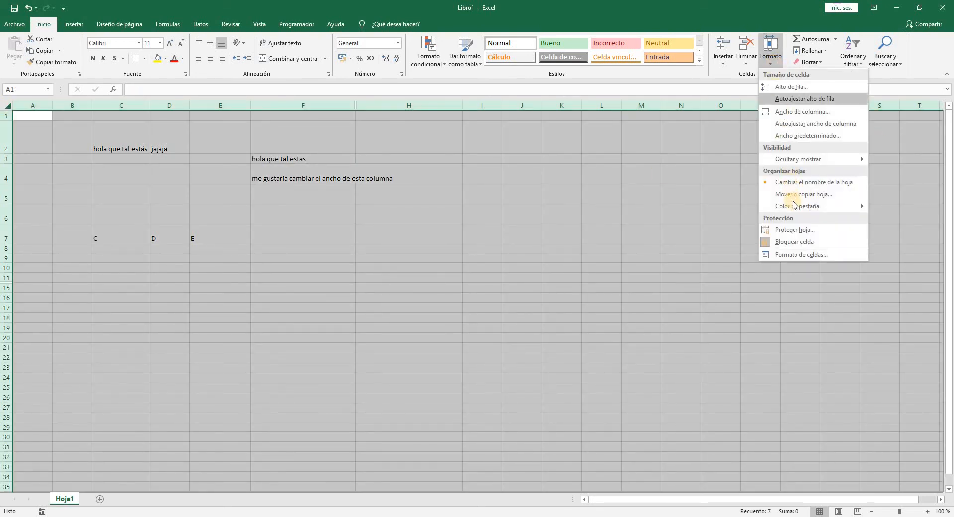
mouse_move(793, 212)
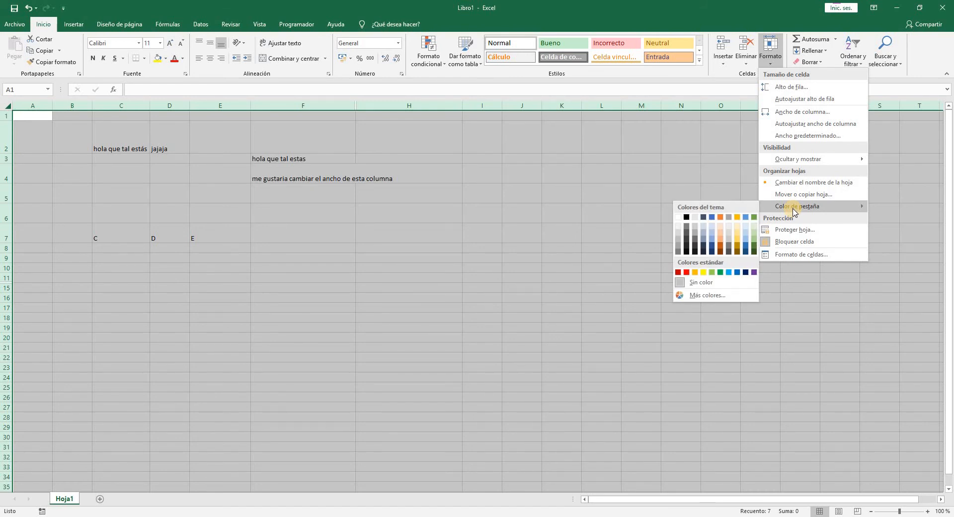
mouse_move(798, 159)
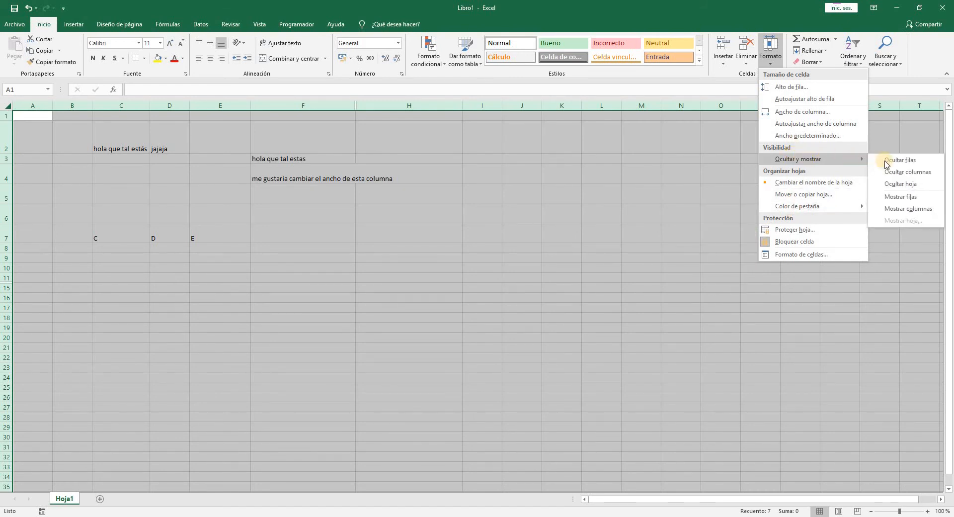
click(906, 196)
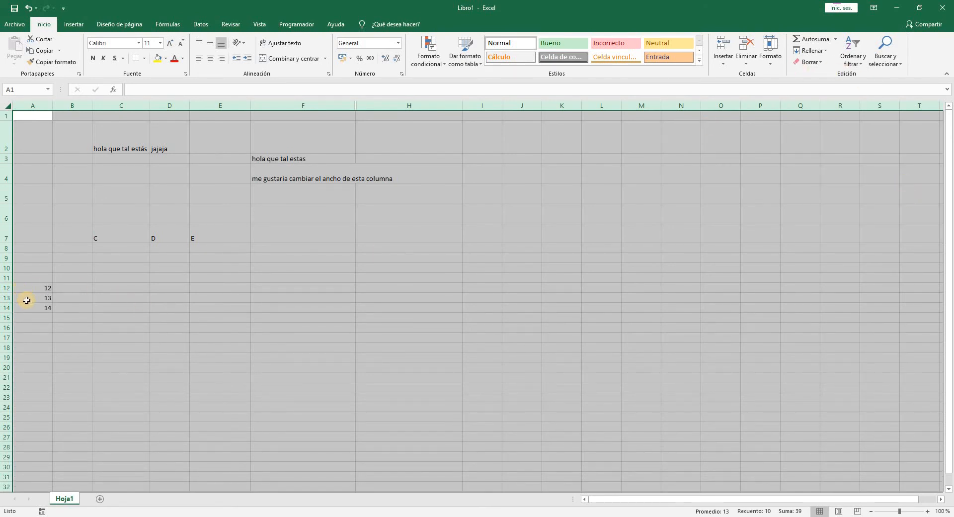
Unhide all hidden columns across the selected worksheet, and clear the selection by selecting cell F11.
click(770, 52)
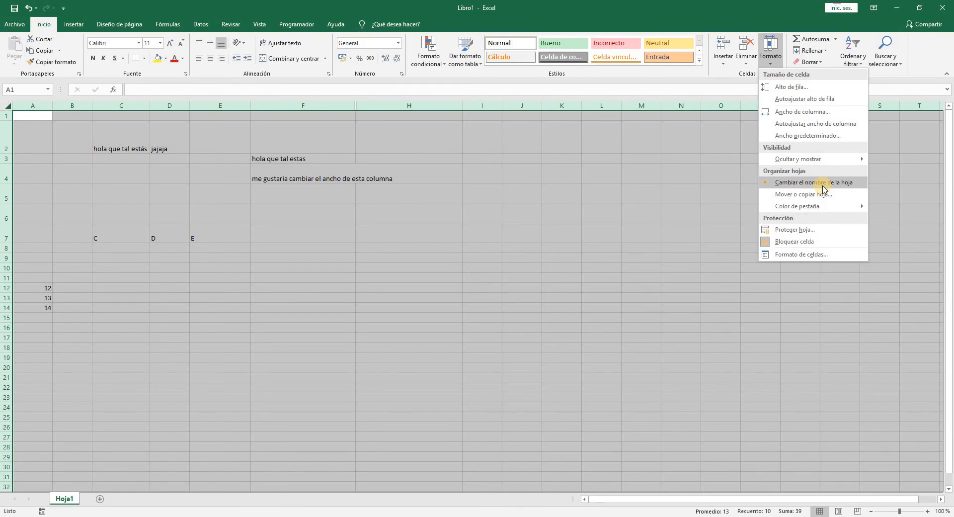
mouse_move(818, 159)
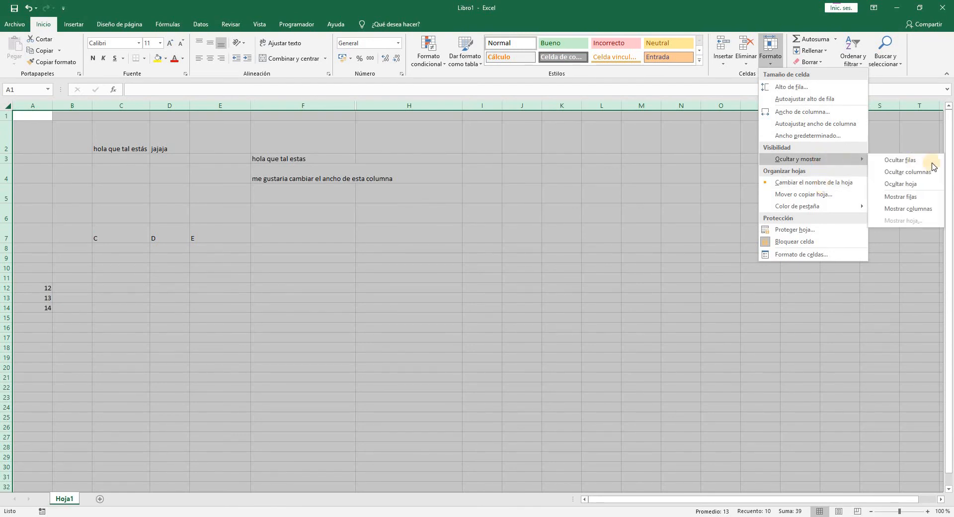
click(917, 211)
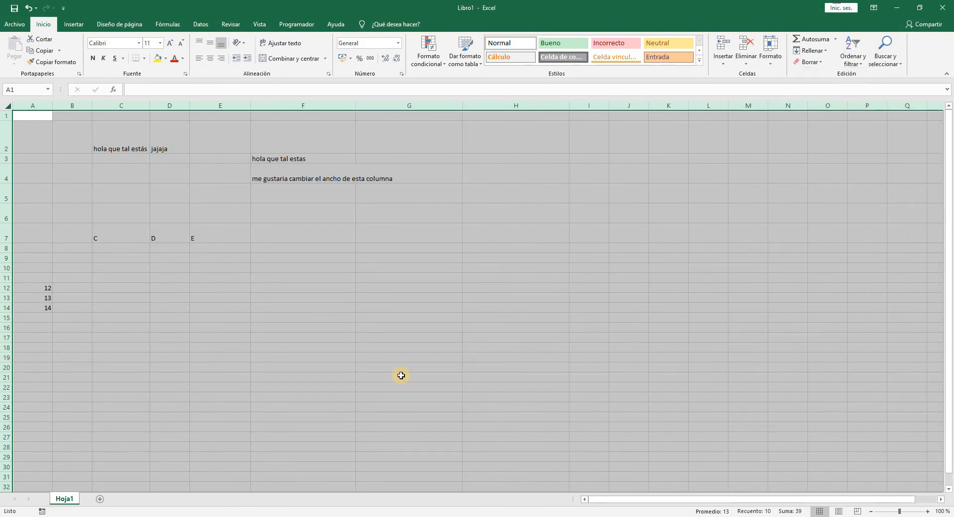
click(297, 283)
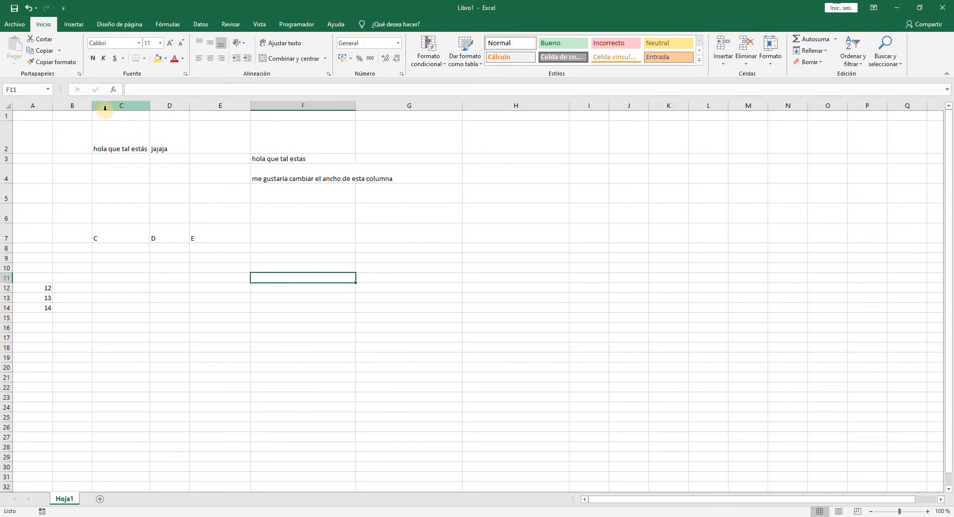
Widen column C slightly, and select the column to view its available formatting options.
mouse_move(152, 108)
mouse_down()
mouse_move(183, 106)
mouse_move(151, 107)
mouse_up()
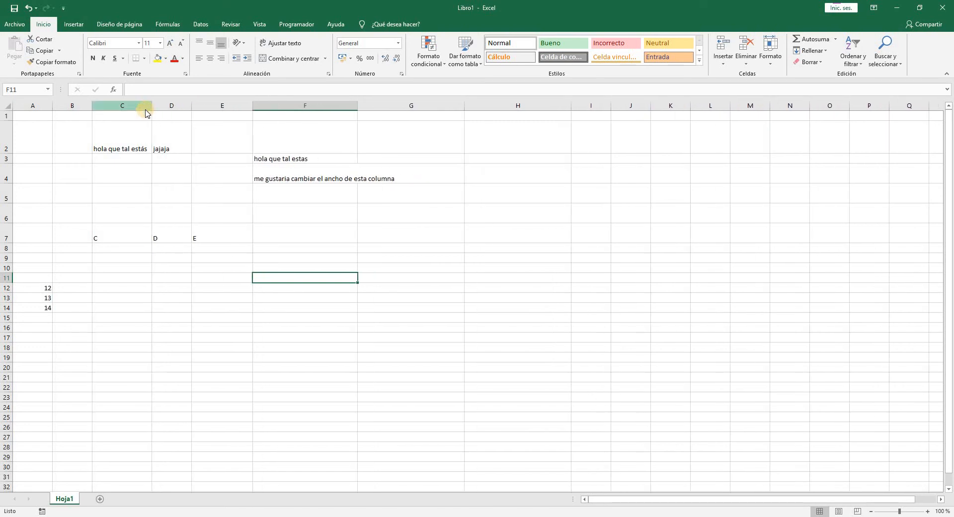
right_click(145, 107)
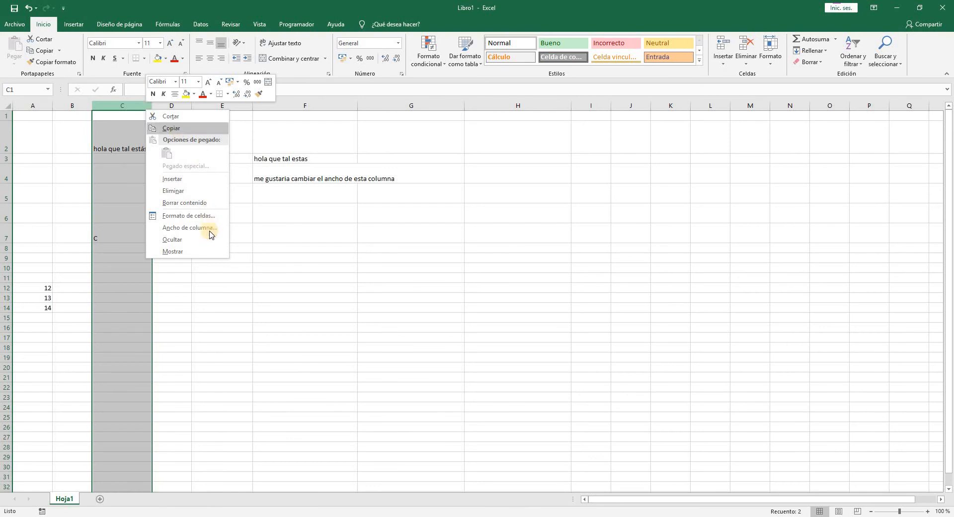
click(776, 62)
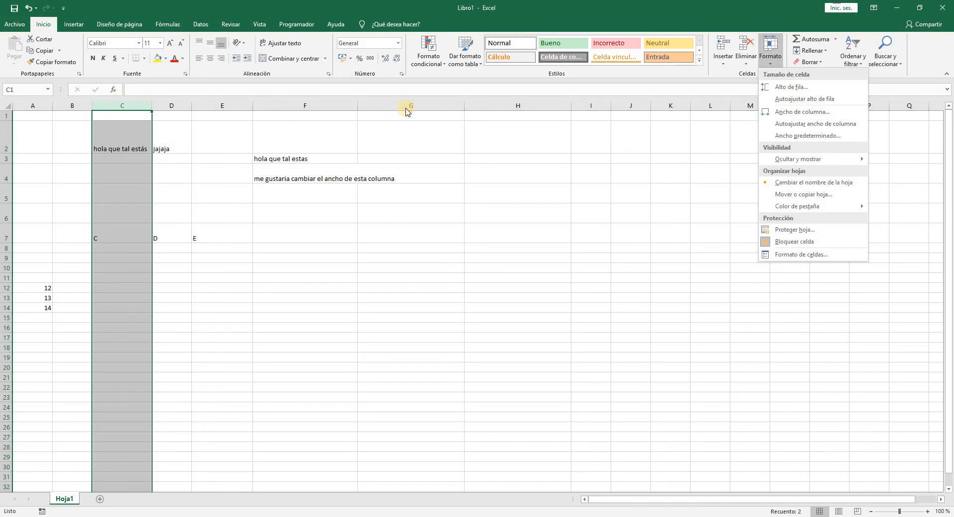
Narrow column F to roughly the width of the text in F3 and select the column.
click(343, 101)
drag(357, 106, 316, 105)
click(358, 159)
click(278, 106)
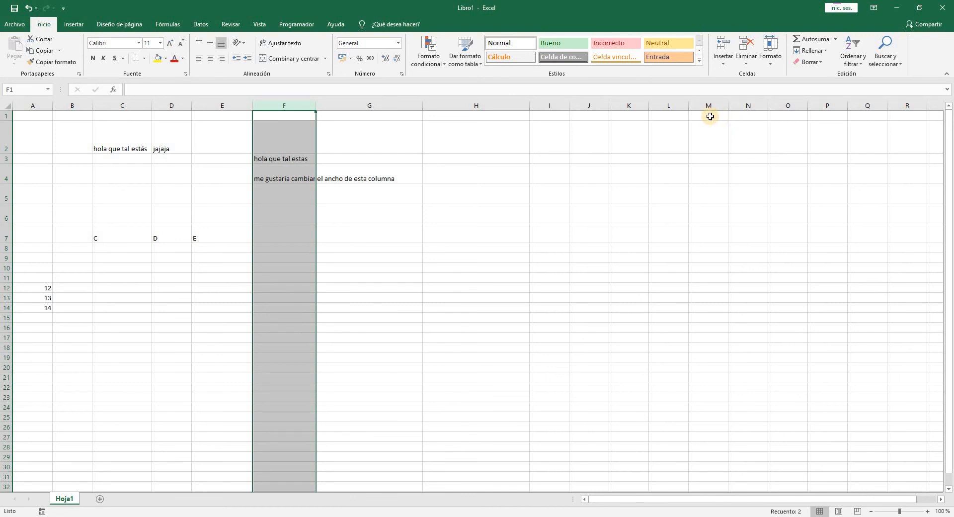
Look through column F's formatting options and autofit its width to its longest text.
click(772, 64)
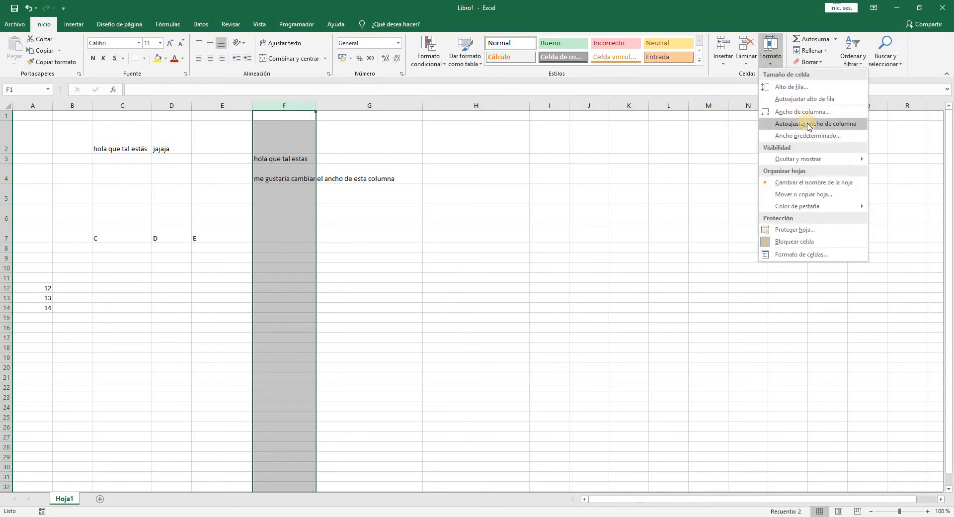
right_click(308, 110)
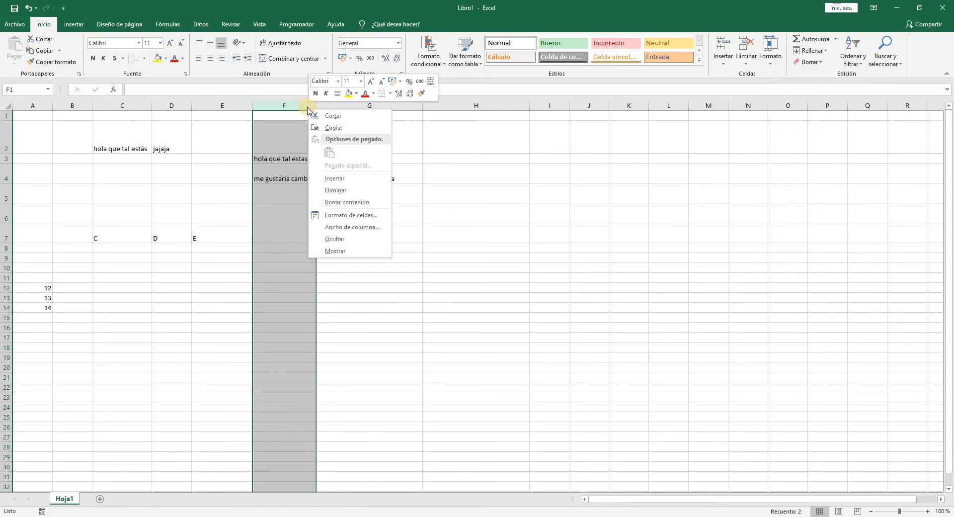
click(359, 298)
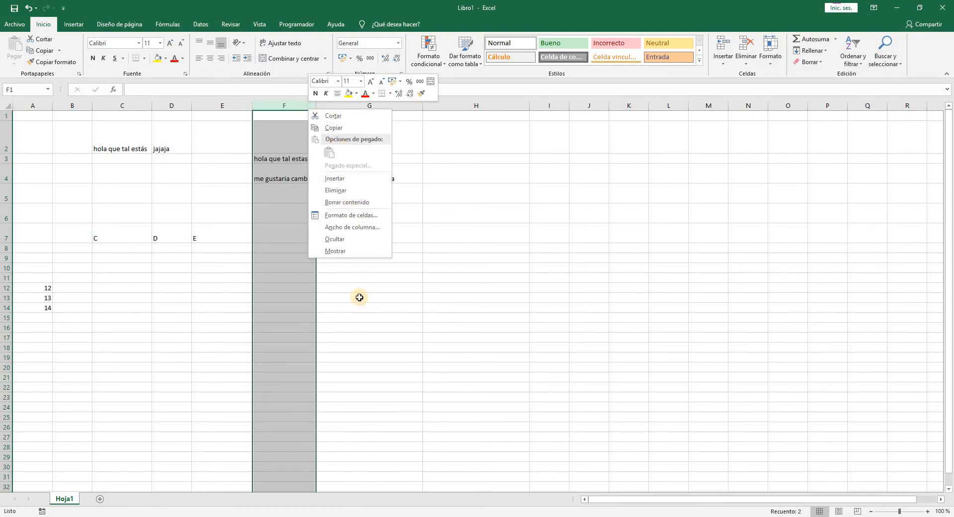
double_click(318, 105)
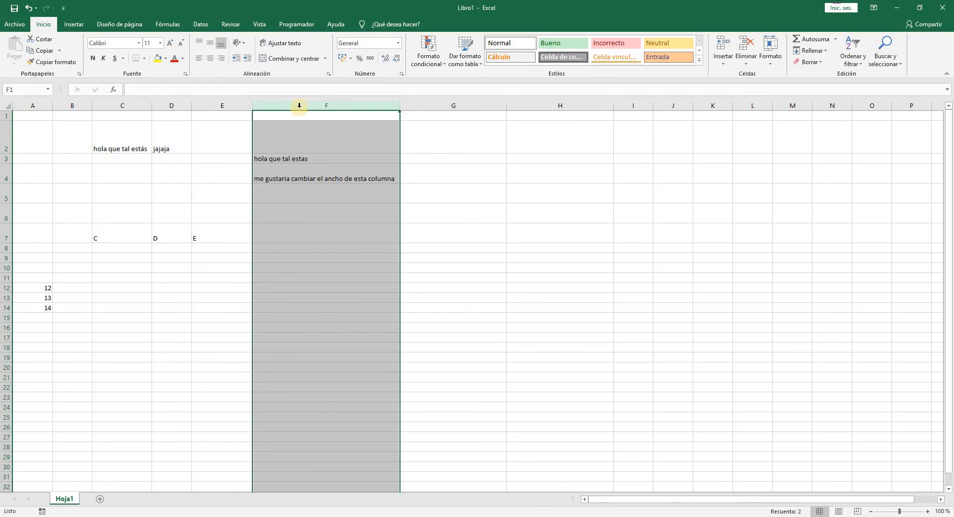
Hide column F, unhide it by showing the columns across the selected range E through G, and select cell F7.
right_click(375, 113)
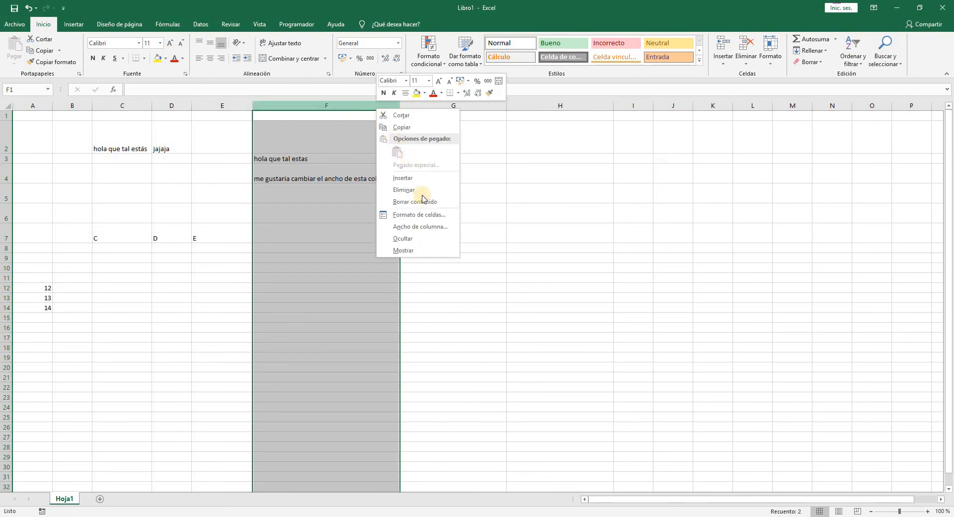
click(428, 236)
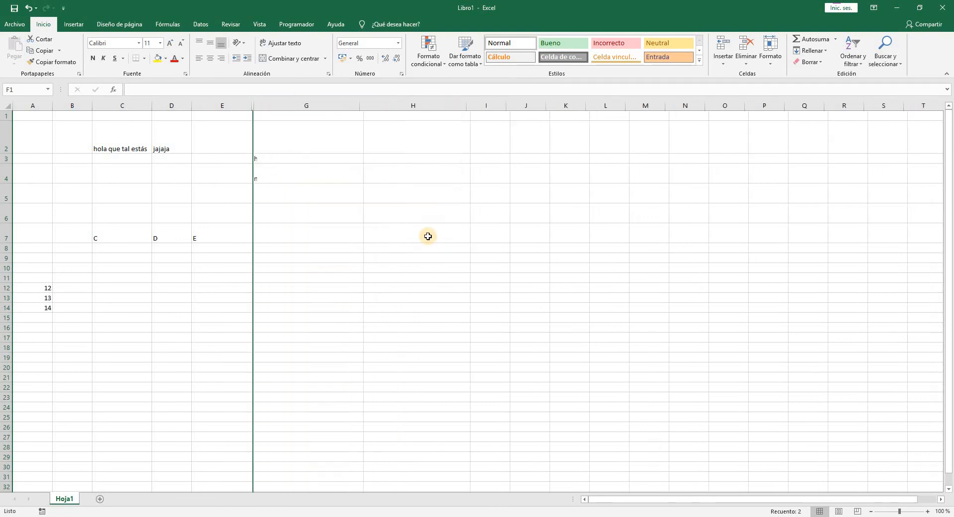
drag(235, 106, 330, 111)
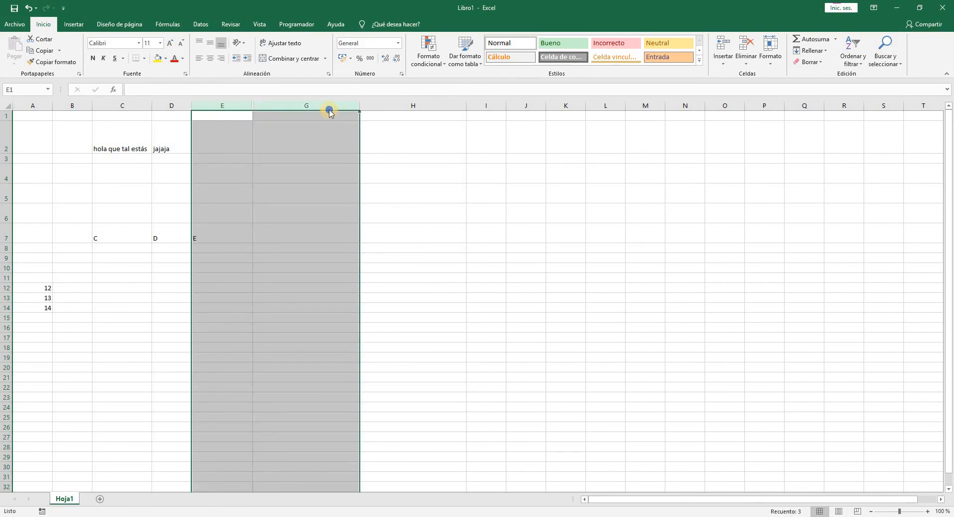
right_click(330, 111)
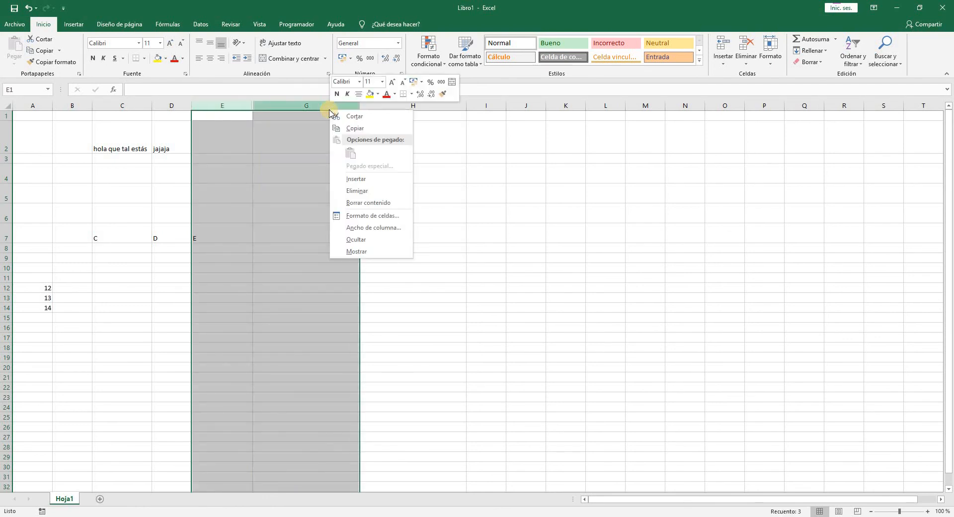
click(361, 252)
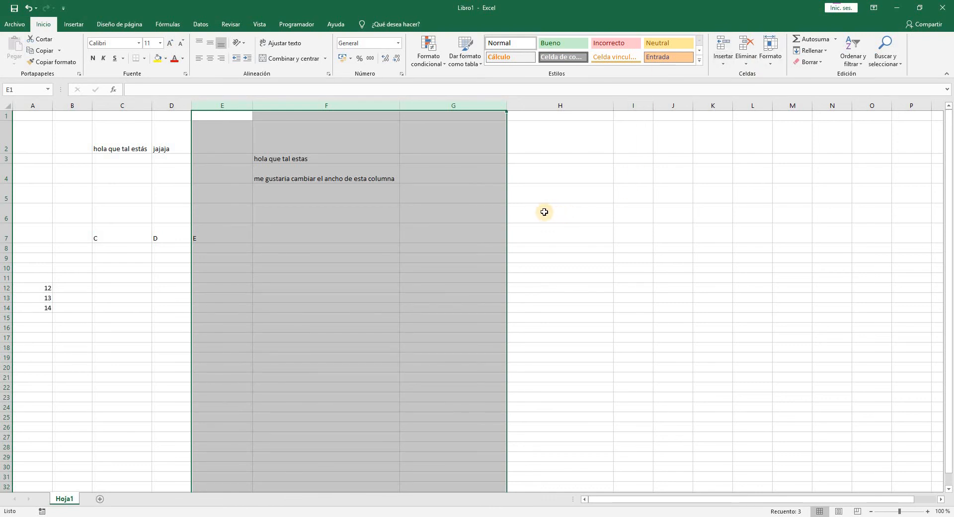
click(282, 238)
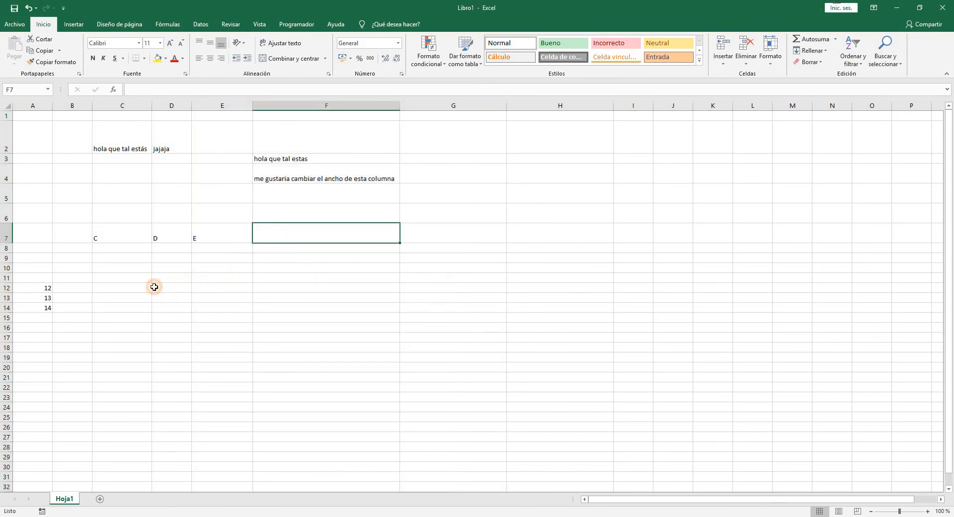
click(124, 279)
click(112, 315)
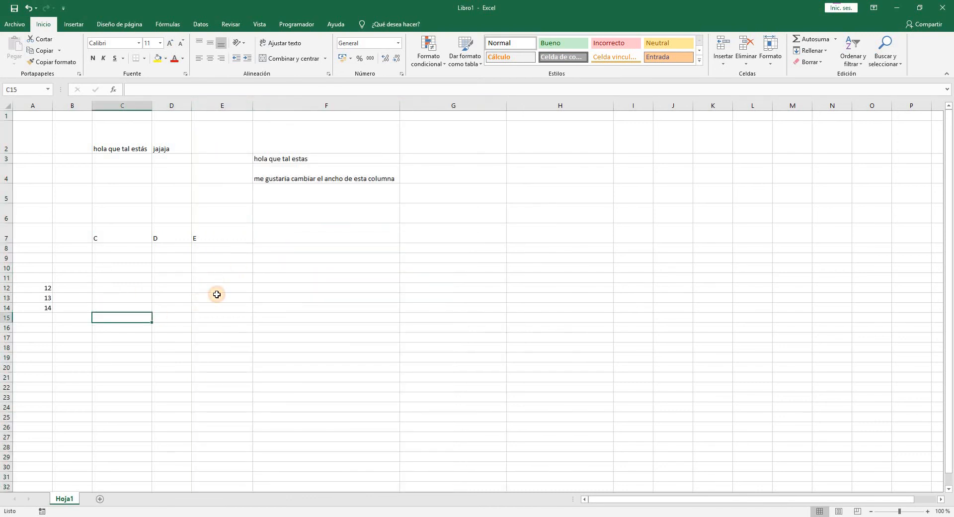
click(217, 294)
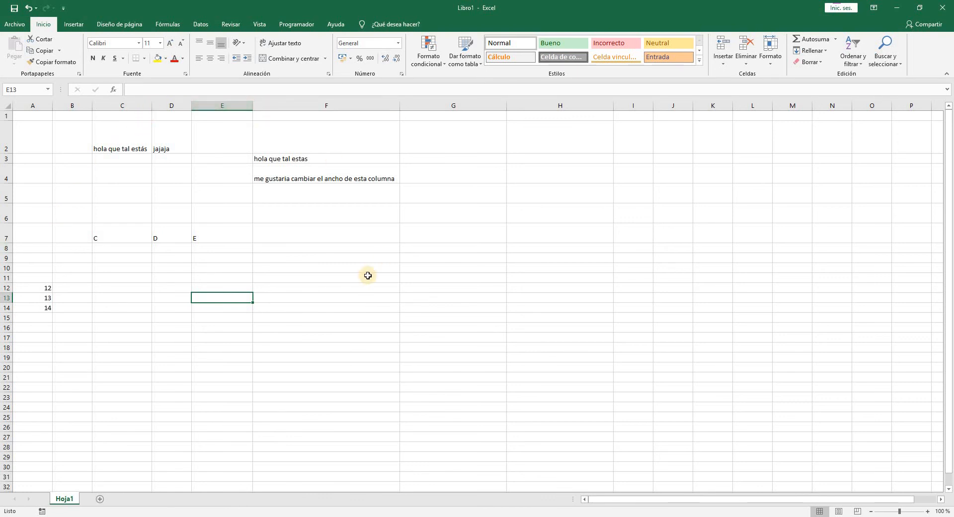
Review the options available for column E and for row 7, close them without changes, and select cell E10.
right_click(243, 106)
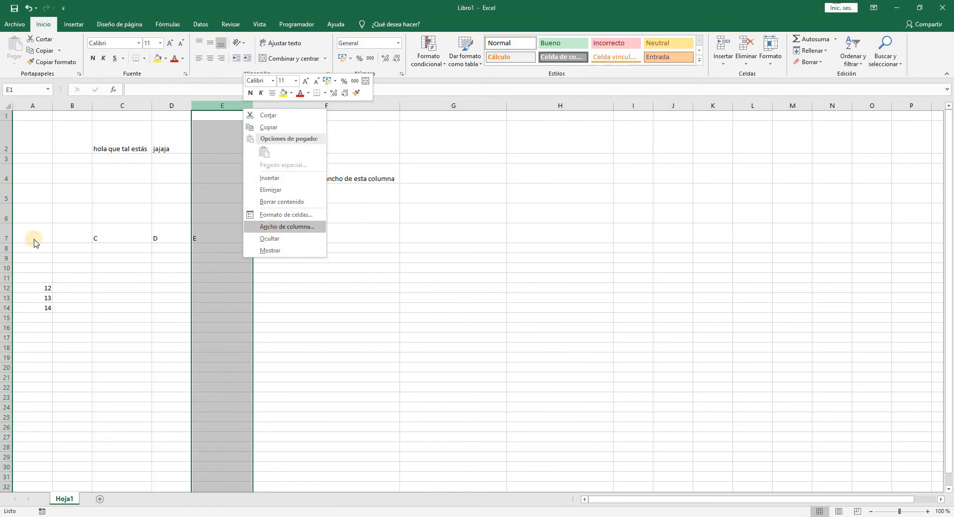
right_click(10, 235)
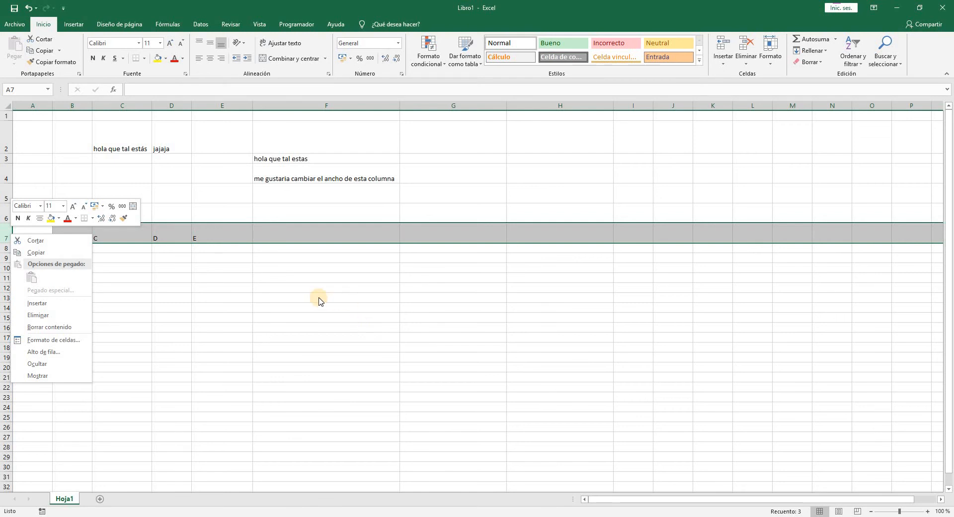
key(Escape)
click(199, 270)
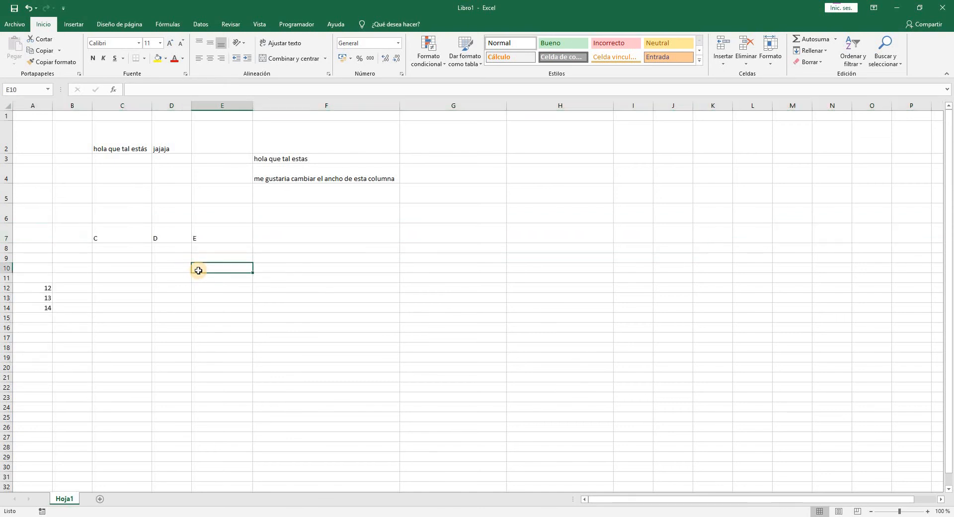